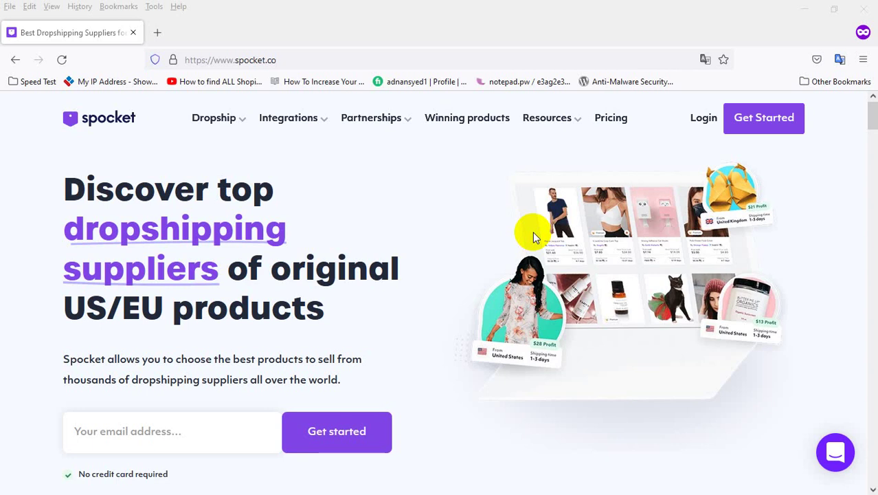
Start a Spocket account signup from the spocket.co home page's Get Started button.
click(776, 129)
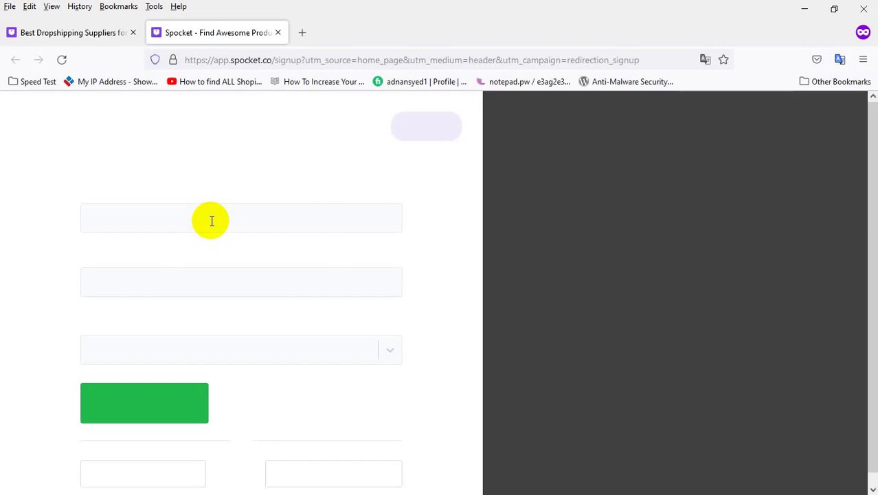
Fill in the signup name and e-mail, choose Footwear as the category, then close the signup tab.
click(152, 227)
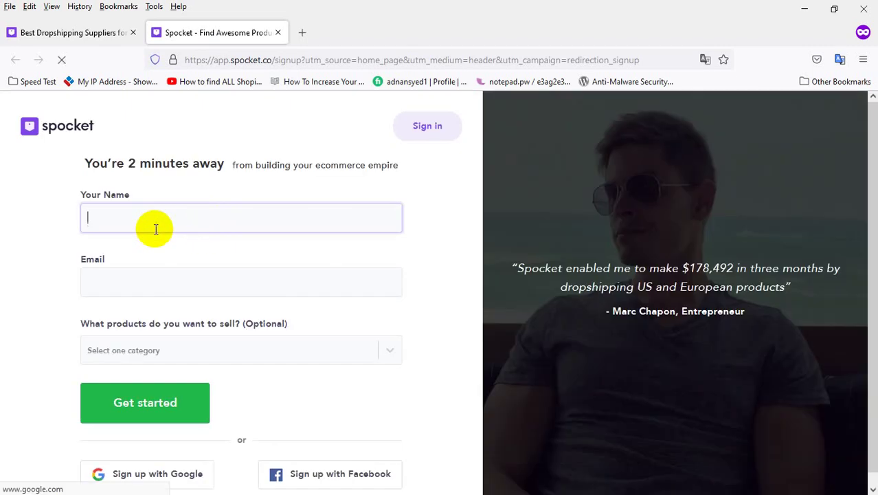
click(123, 288)
click(143, 359)
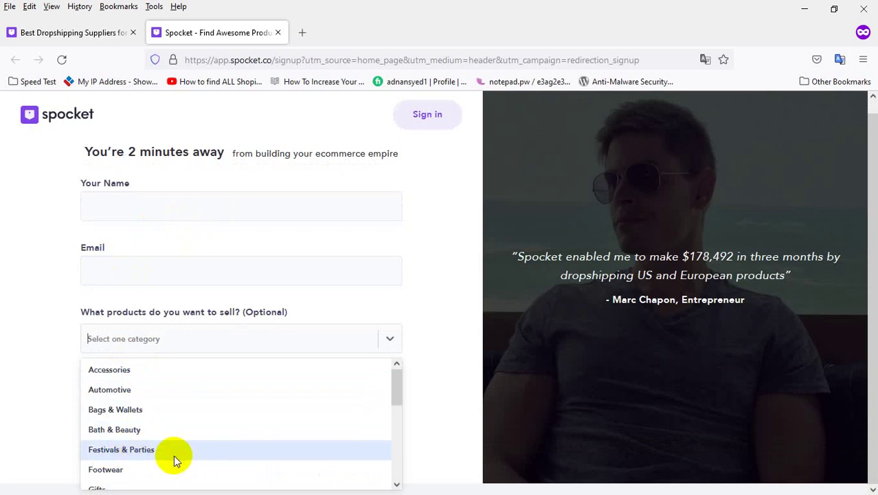
scroll(174, 459, down, 1)
click(112, 411)
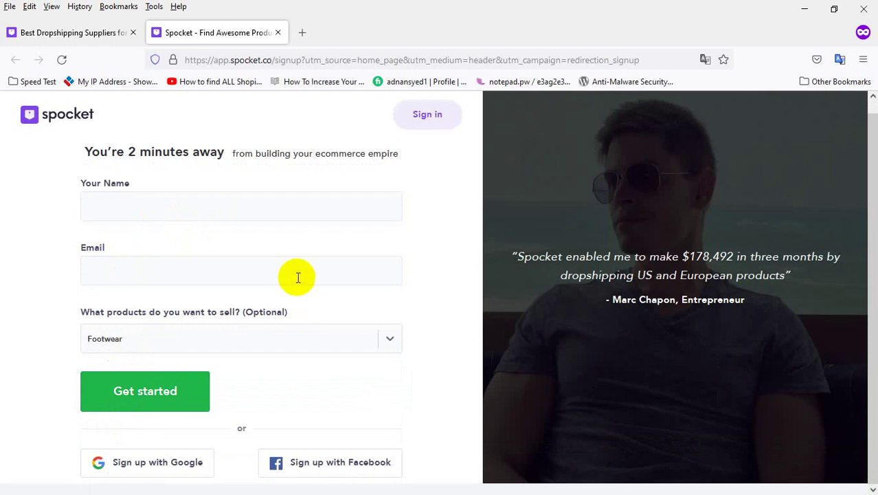
key(ctrl+w)
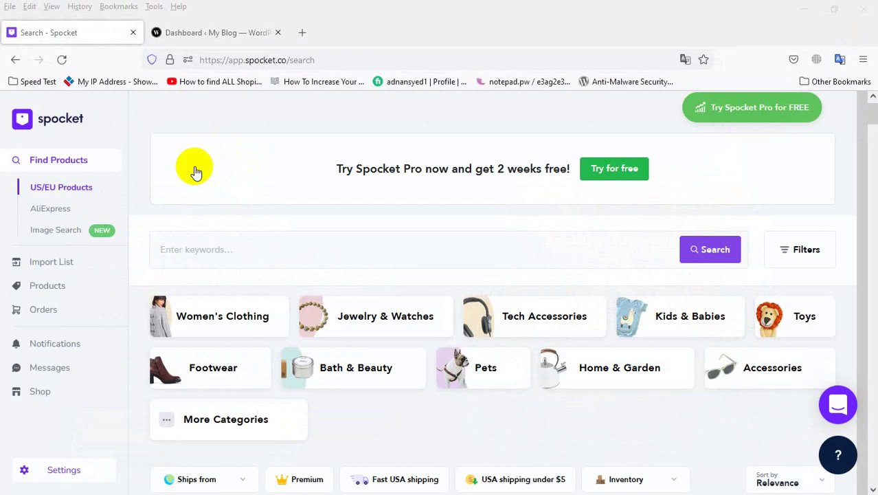
Glance at the WordPress Dashboard tab, then return to Spocket and open its Settings.
scroll(62, 412, down, 1)
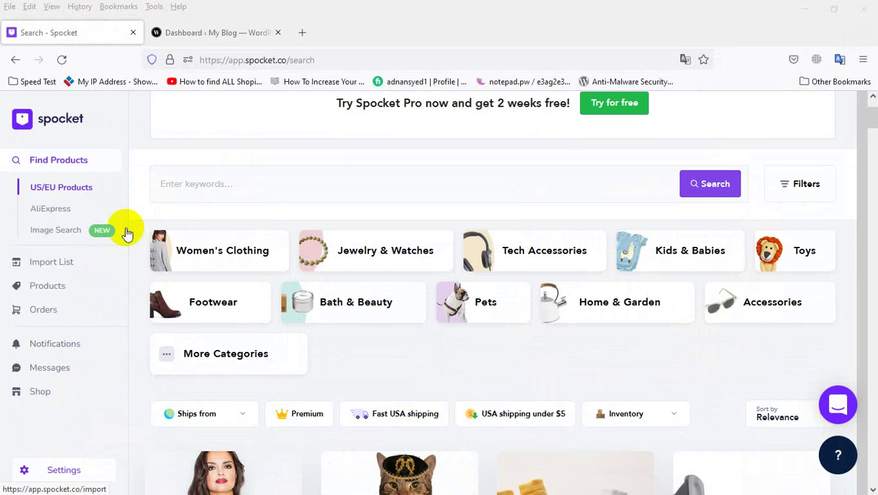
click(215, 36)
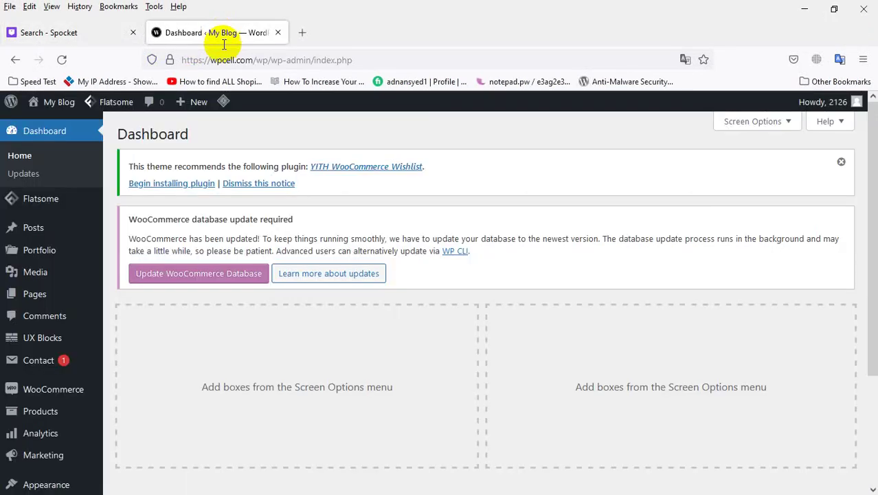
click(56, 32)
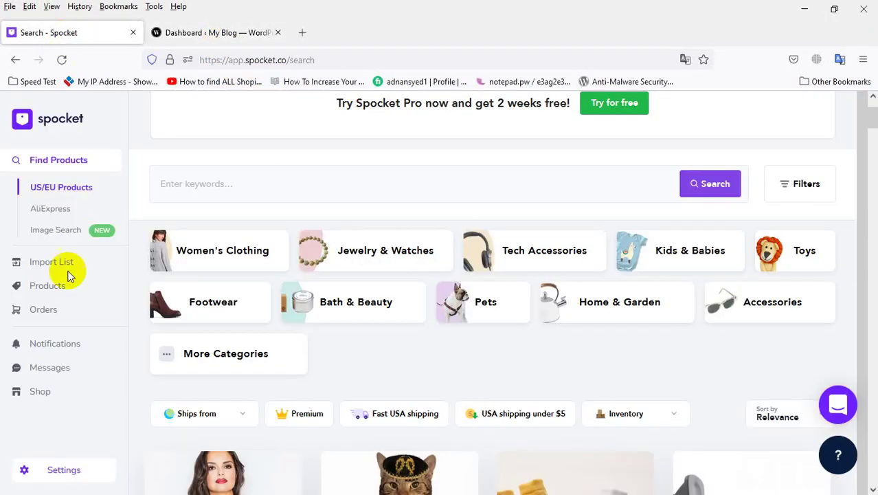
click(64, 473)
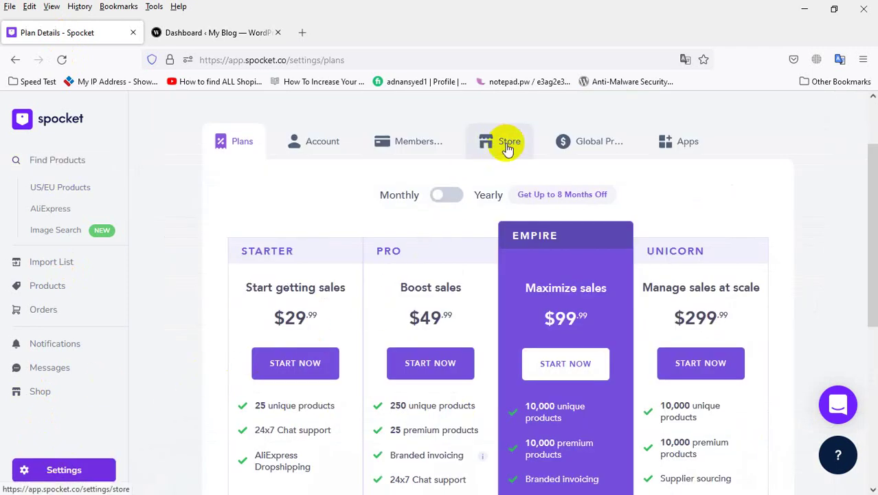
Capture a near-full-screen screenshot annotated with a red arrow, then open the Store settings.
key(Print)
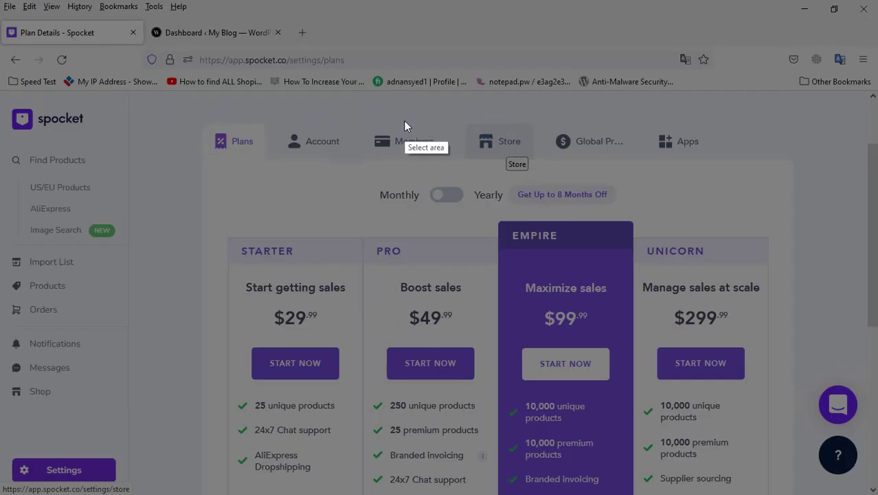
drag(459, 115, 544, 164)
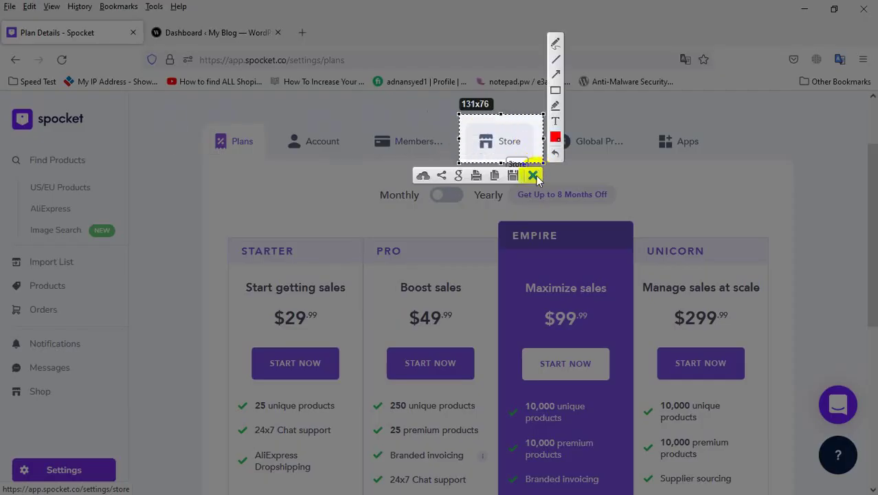
drag(2, 10, 869, 482)
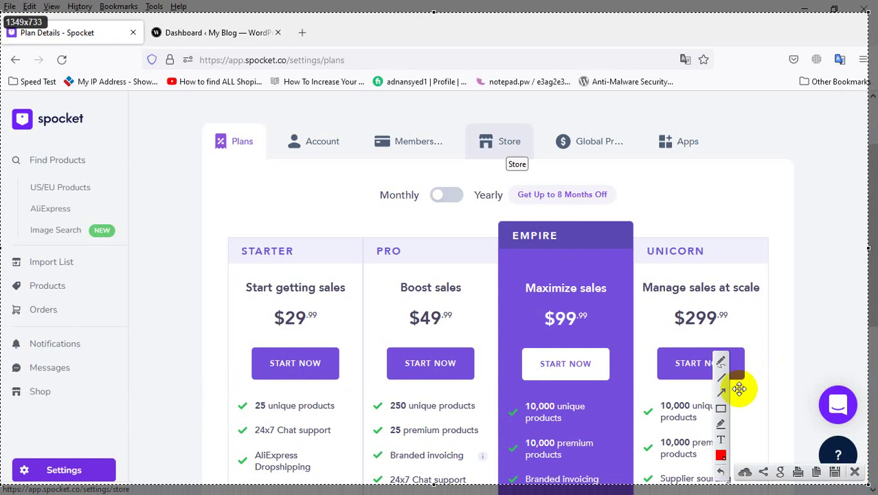
click(720, 391)
drag(483, 158, 127, 469)
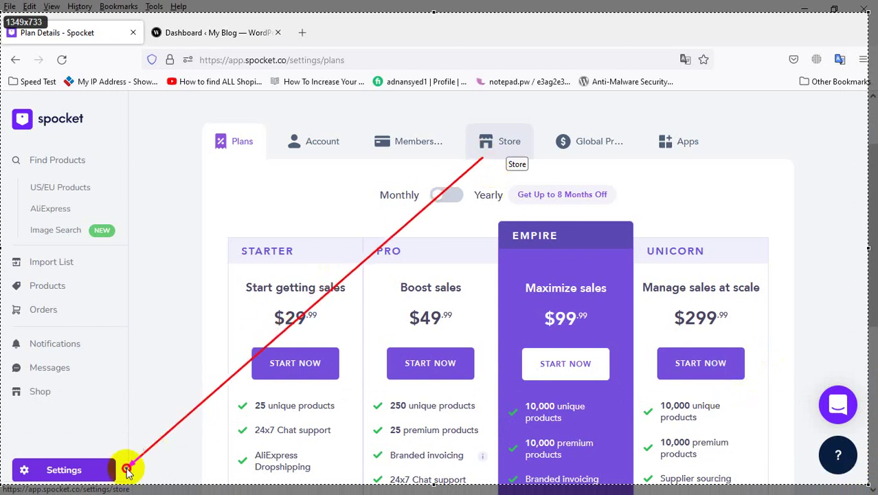
key(ctrl+c)
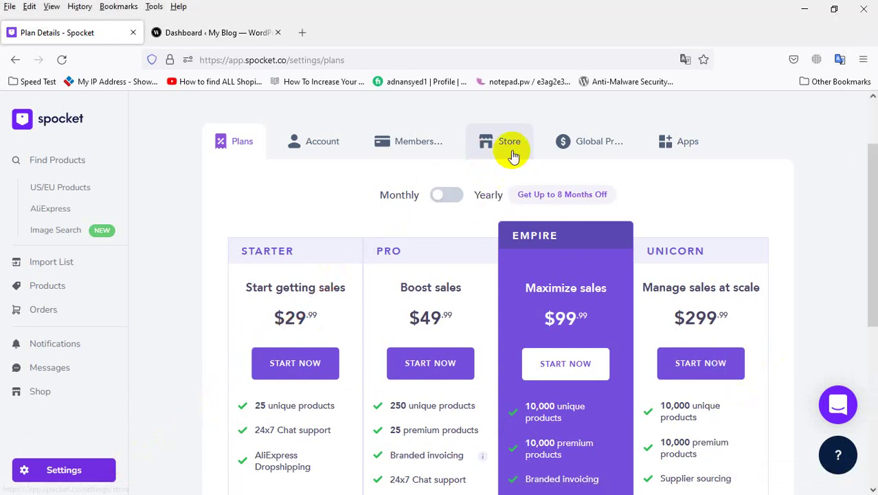
click(508, 150)
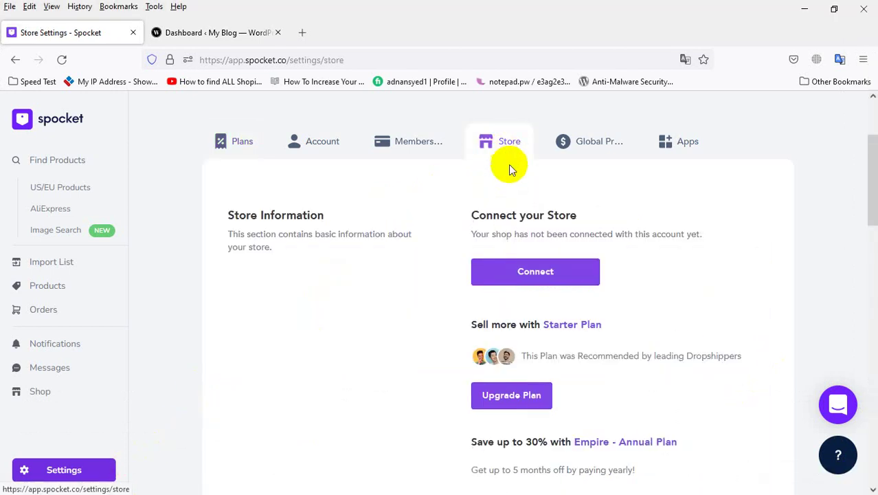
Start connecting a store and expand the WooCommerce card to reveal its auth key.
click(536, 275)
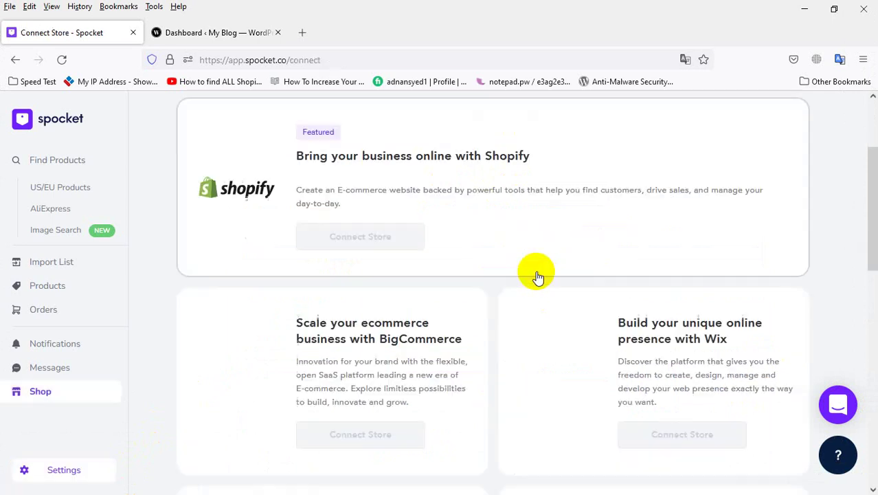
scroll(385, 329, down, 1)
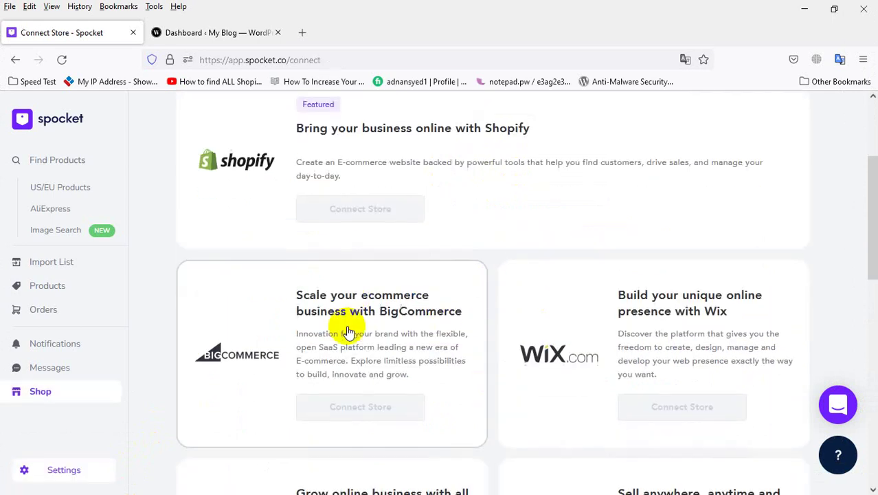
scroll(306, 255, up, 1)
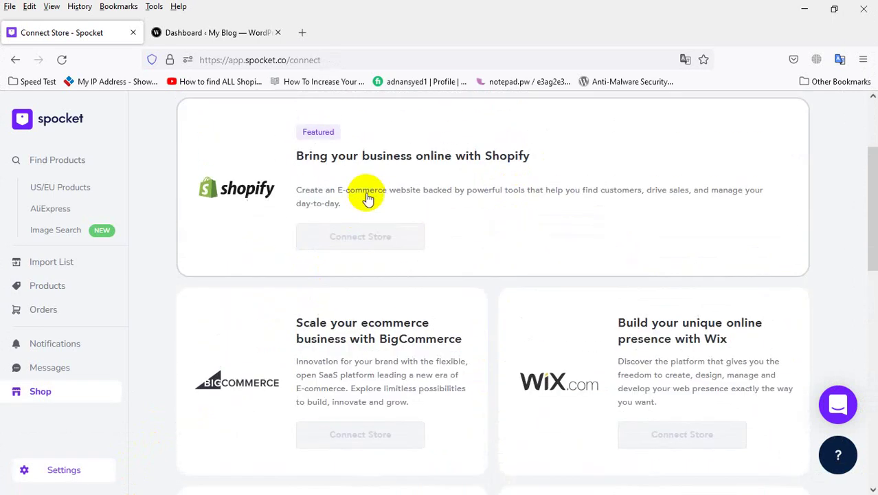
scroll(351, 220, up, 1)
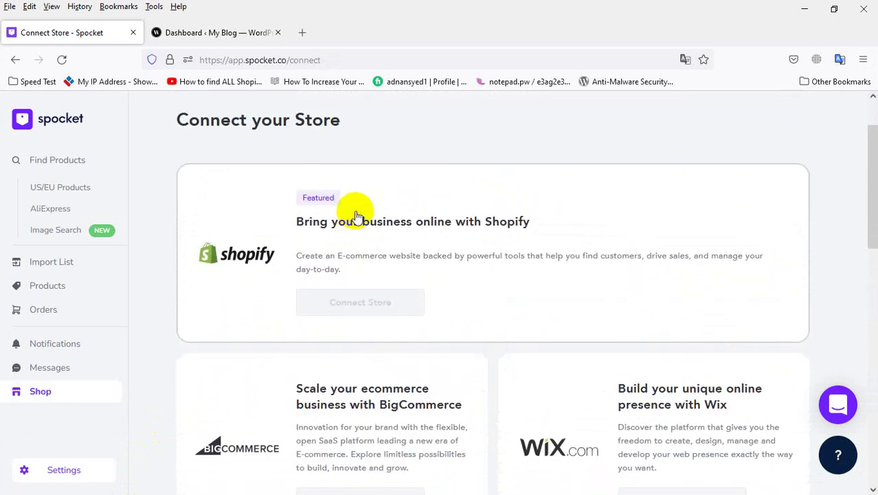
scroll(356, 220, down, 1)
scroll(676, 319, down, 2)
scroll(680, 325, down, 2)
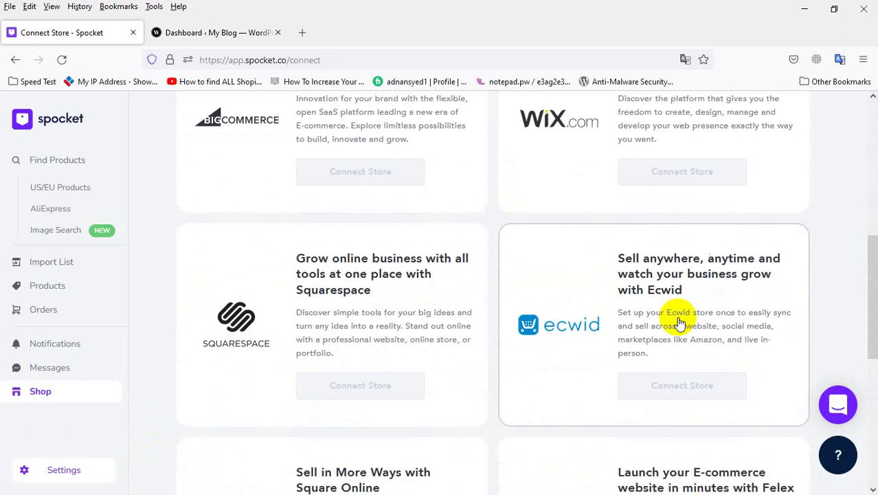
scroll(680, 239, up, 2)
scroll(660, 233, down, 4)
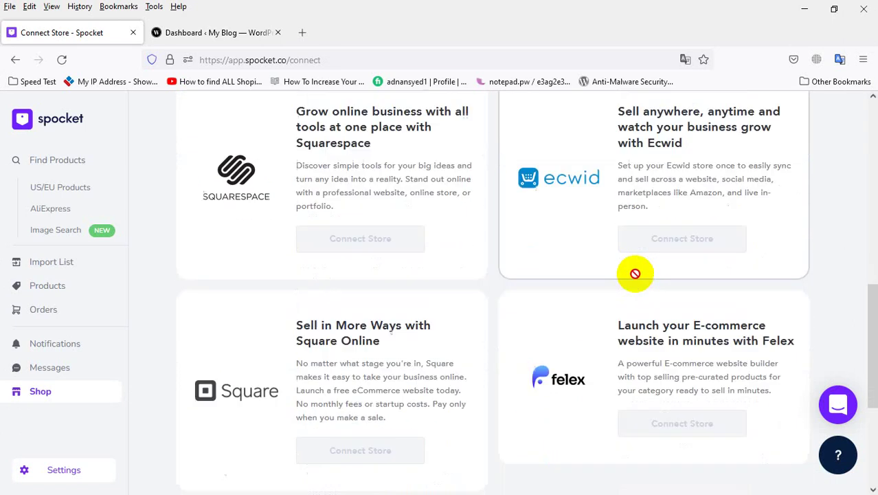
scroll(633, 273, up, 1)
scroll(581, 288, down, 2)
scroll(268, 343, down, 1)
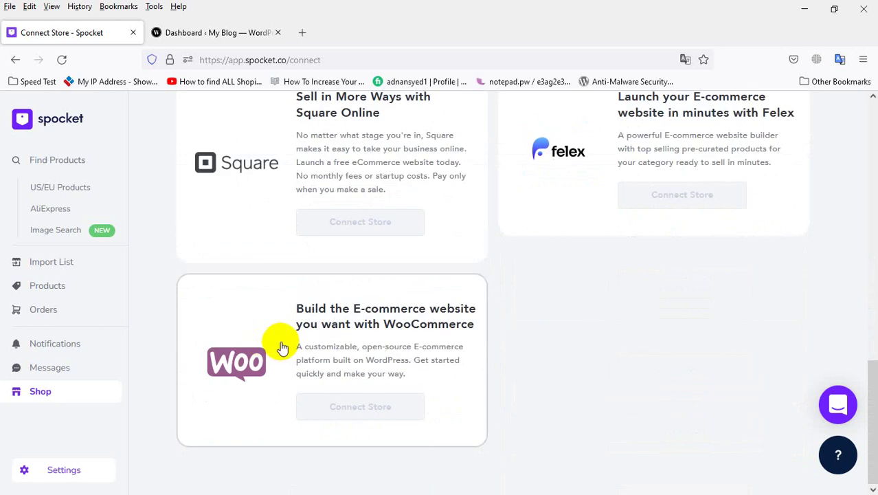
click(372, 326)
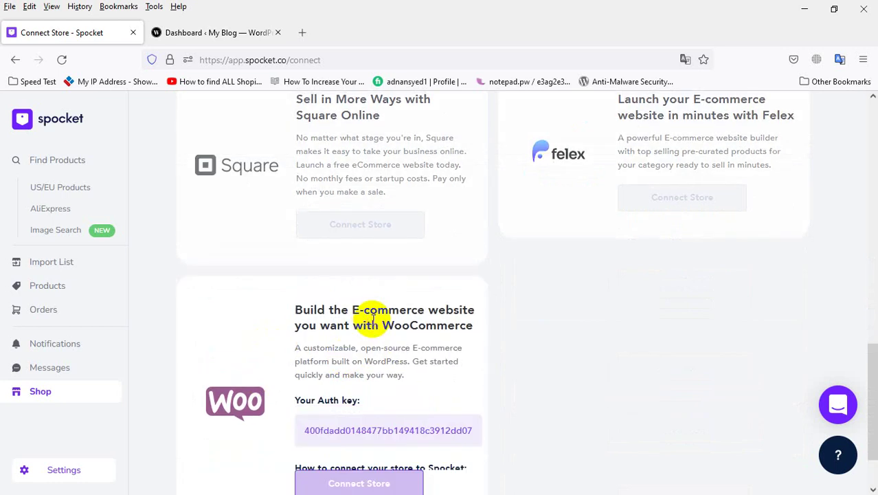
View the Spocket plugin page on wordpress.org, then close it and return to WordPress.
scroll(386, 330, down, 2)
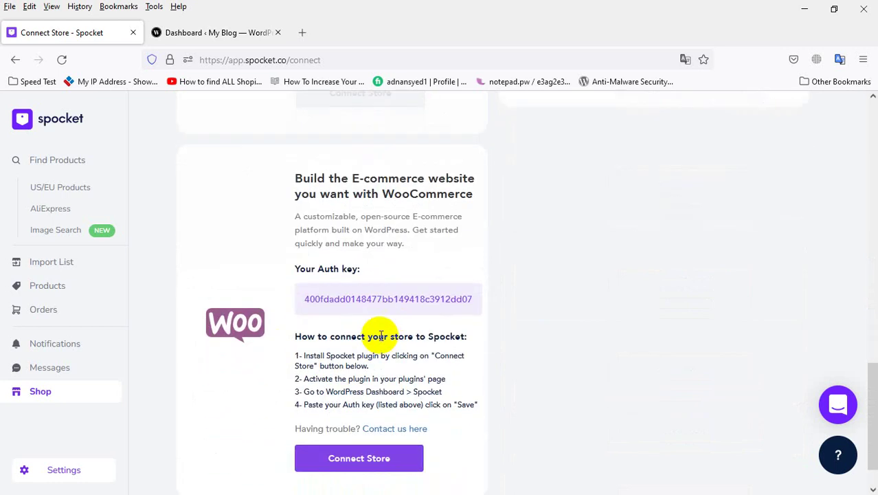
scroll(382, 336, down, 1)
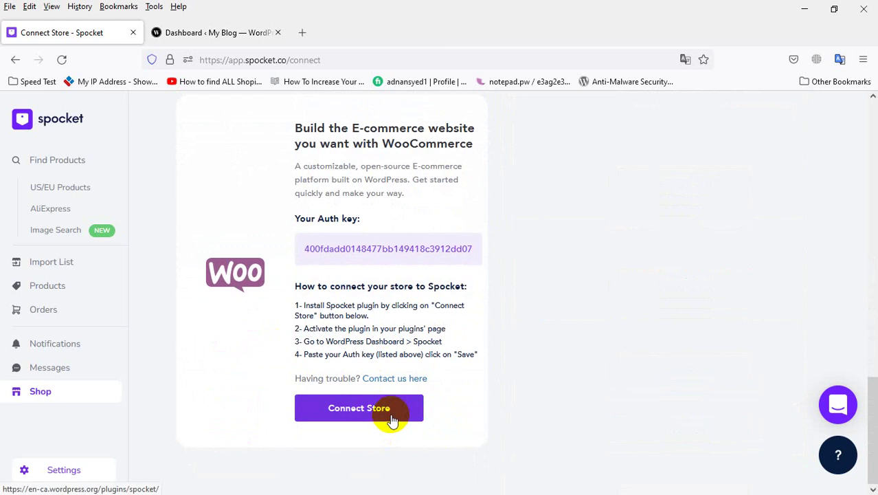
click(390, 417)
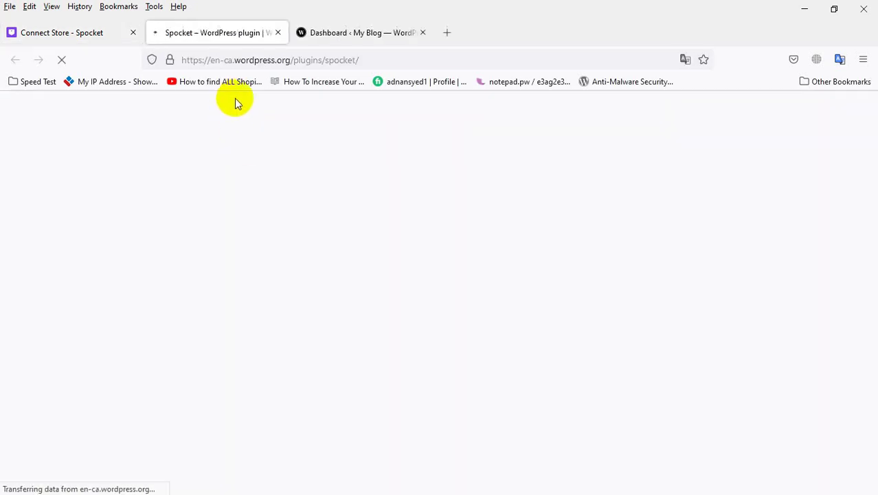
scroll(244, 398, down, 1)
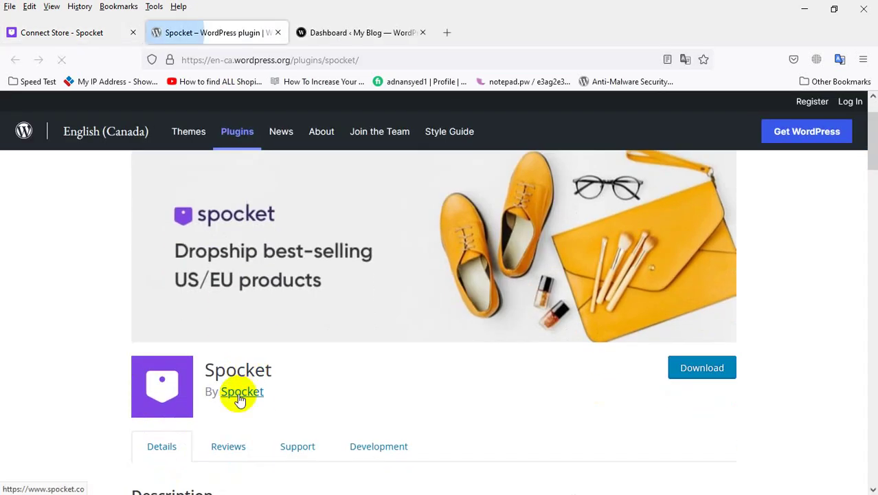
double_click(244, 371)
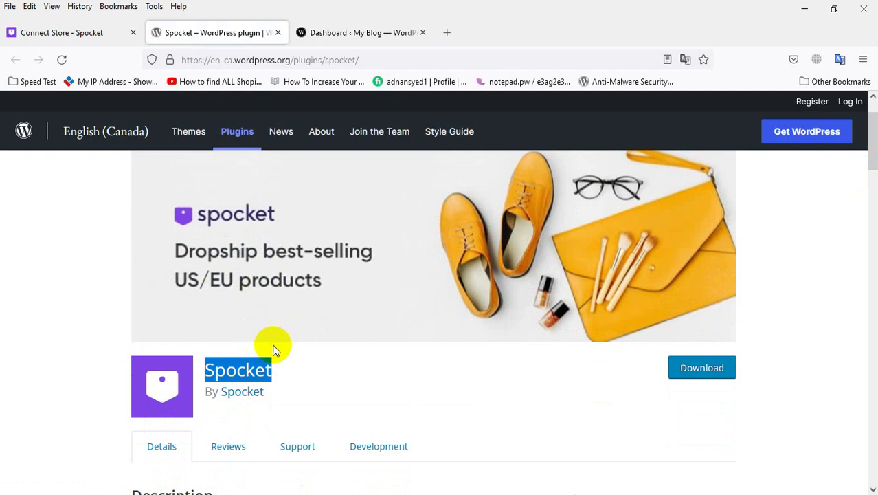
click(278, 32)
click(231, 35)
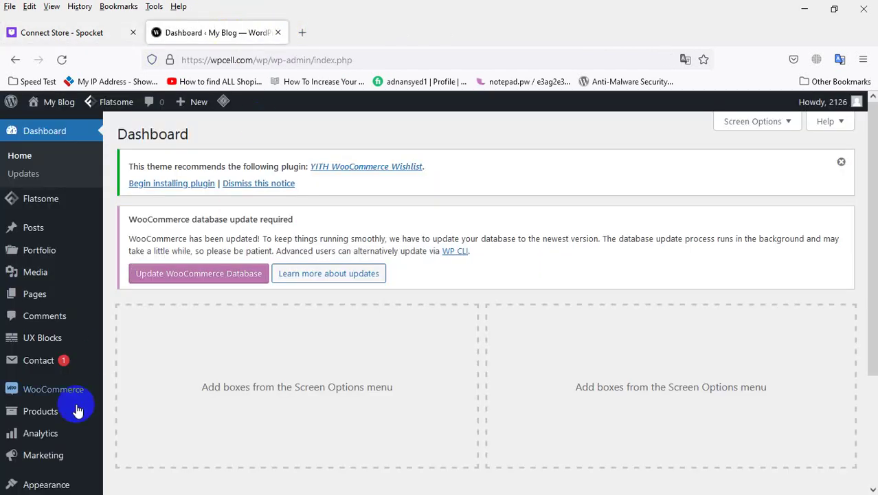
Search Plugins > Add New for 'Spocket', then install and activate it.
scroll(68, 343, down, 2)
mouse_move(58, 383)
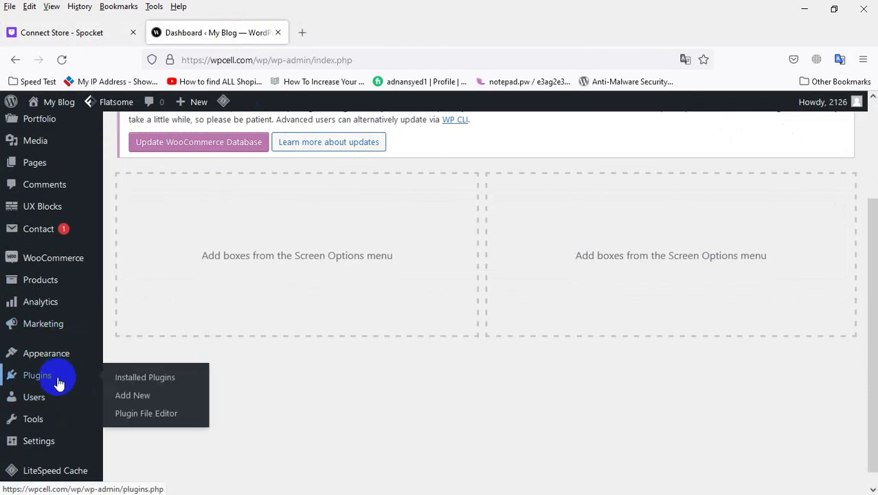
click(138, 398)
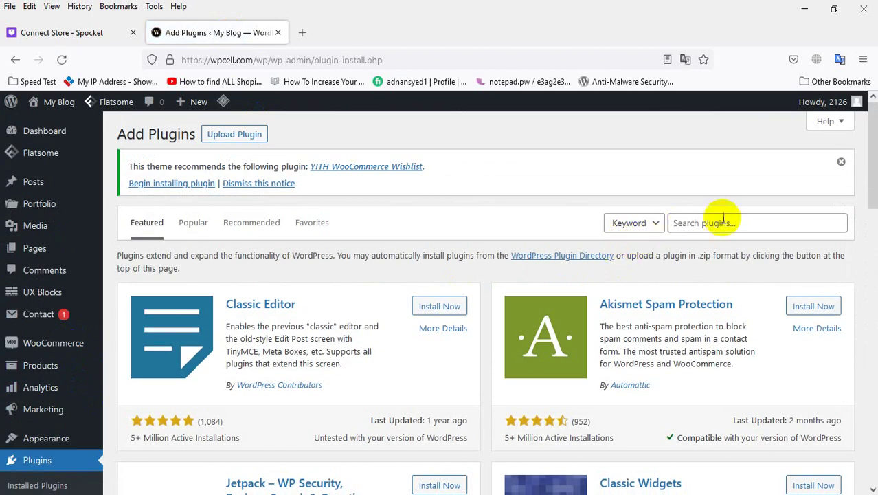
click(725, 221)
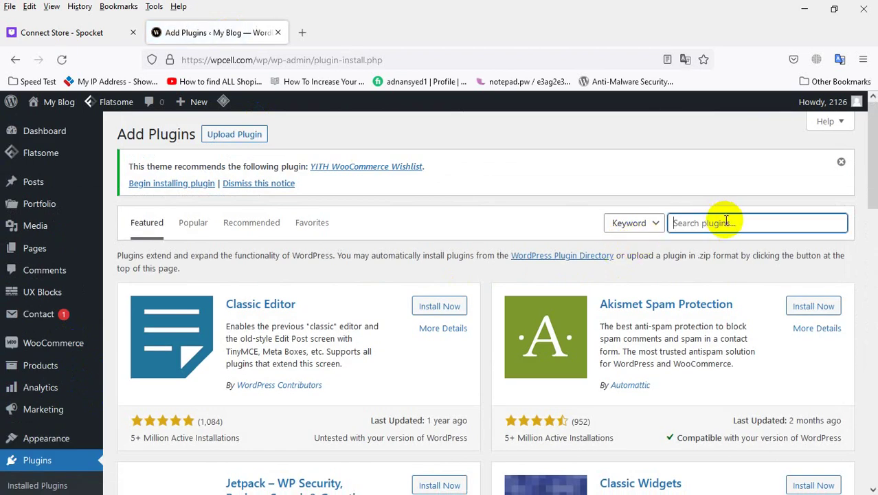
text(Spocket)
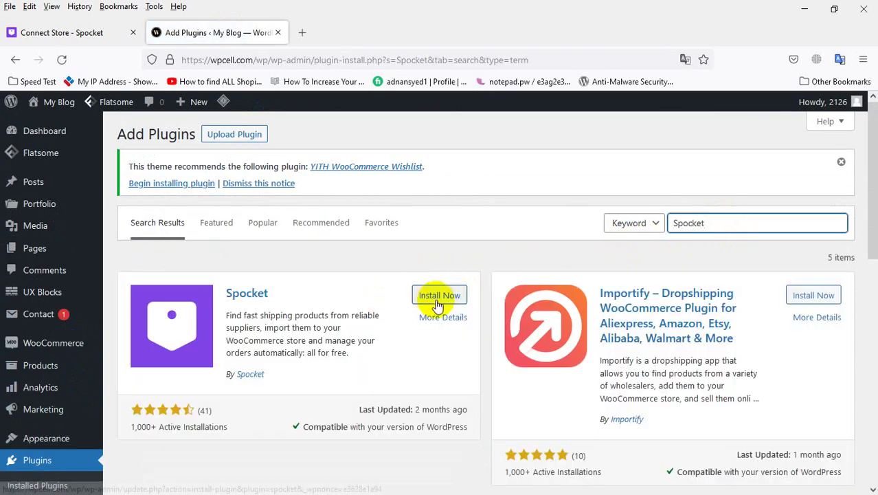
click(437, 295)
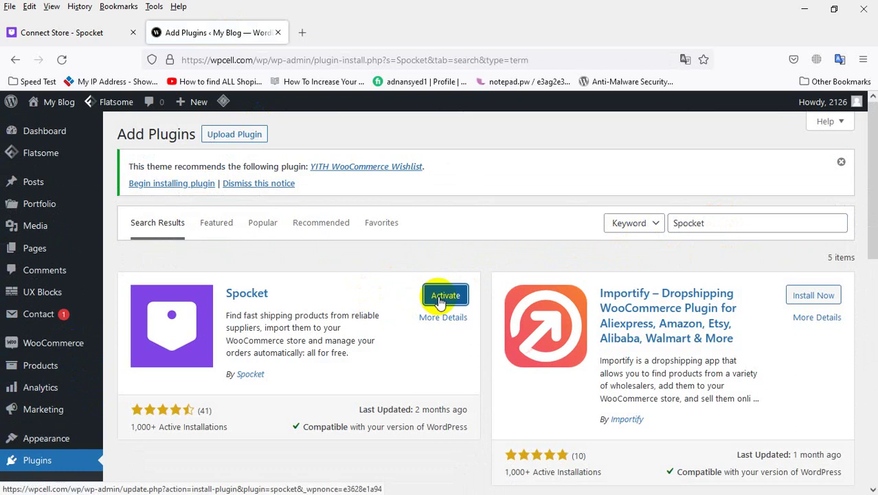
click(444, 301)
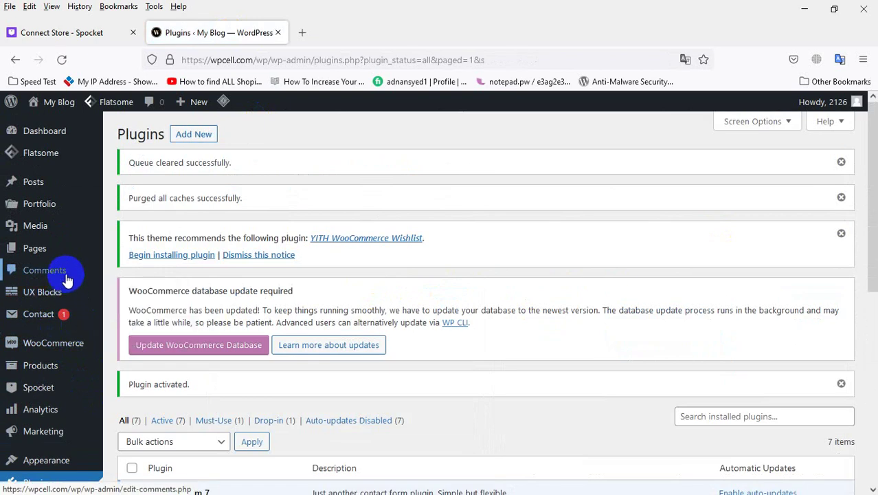
Preview the 'Connect to Spocket' authorization page in a new tab, then close it.
scroll(57, 342, down, 2)
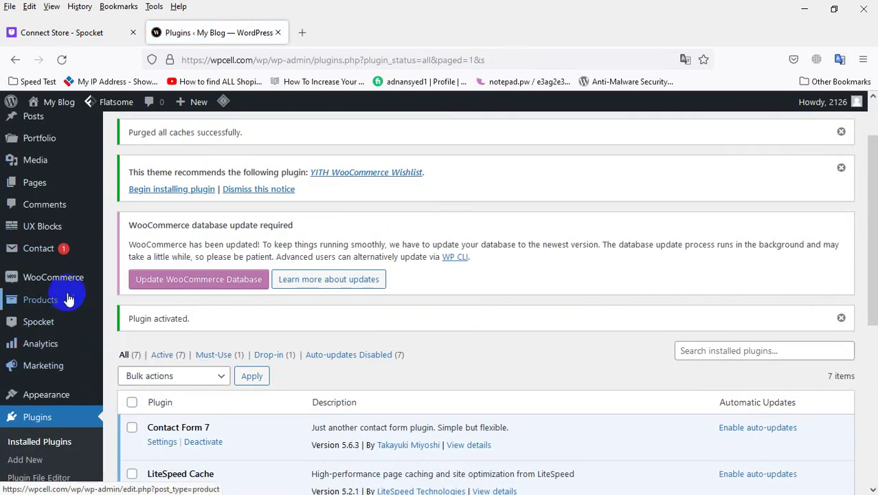
scroll(27, 296, up, 2)
scroll(69, 265, down, 4)
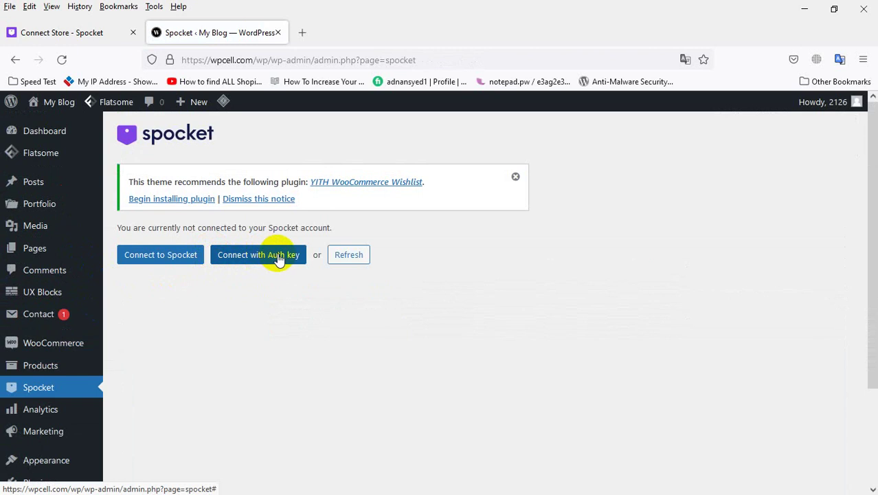
right_click(172, 264)
click(220, 44)
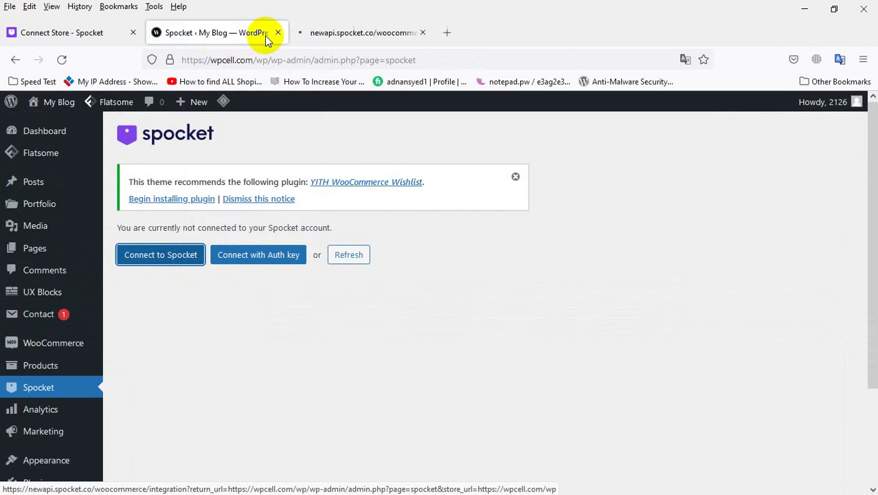
click(313, 33)
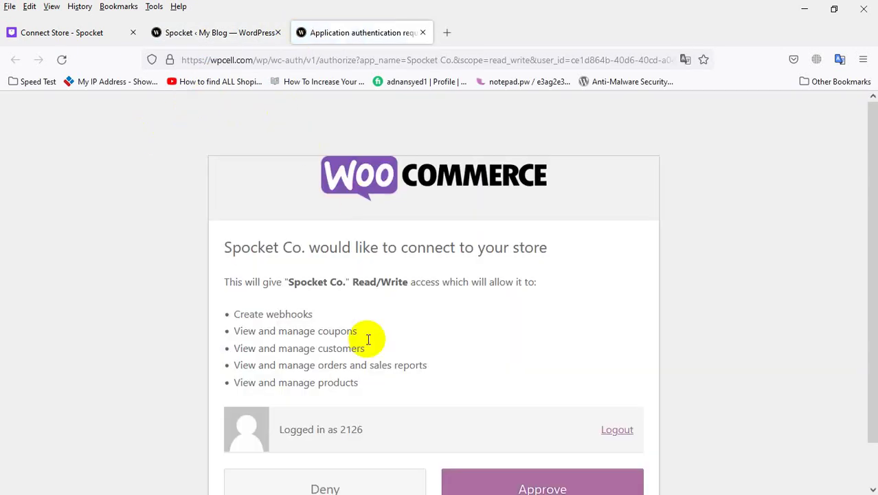
scroll(542, 403, down, 1)
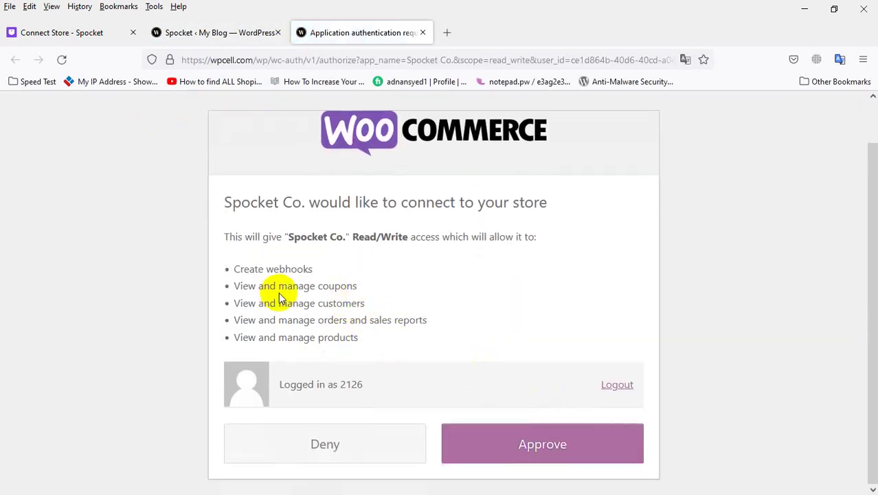
key(ctrl+w)
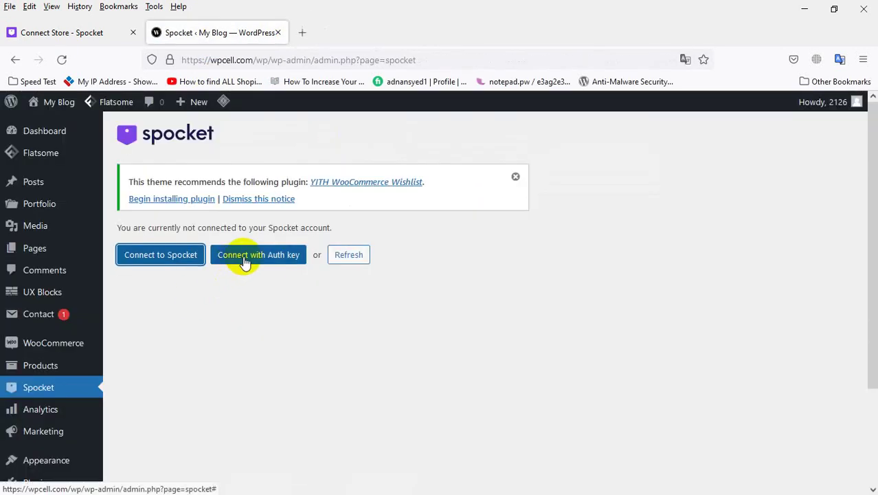
Open the 'Connect with Auth Key' dialog and copy the auth key from the Spocket tab.
click(244, 263)
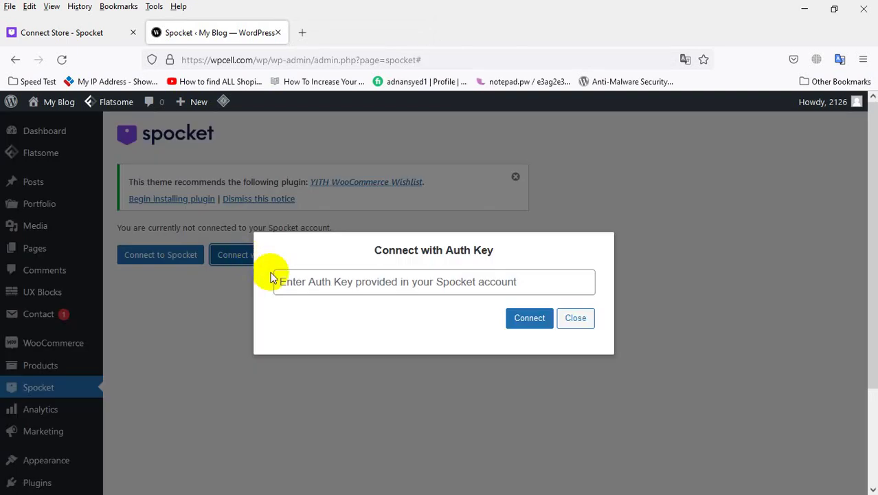
click(576, 317)
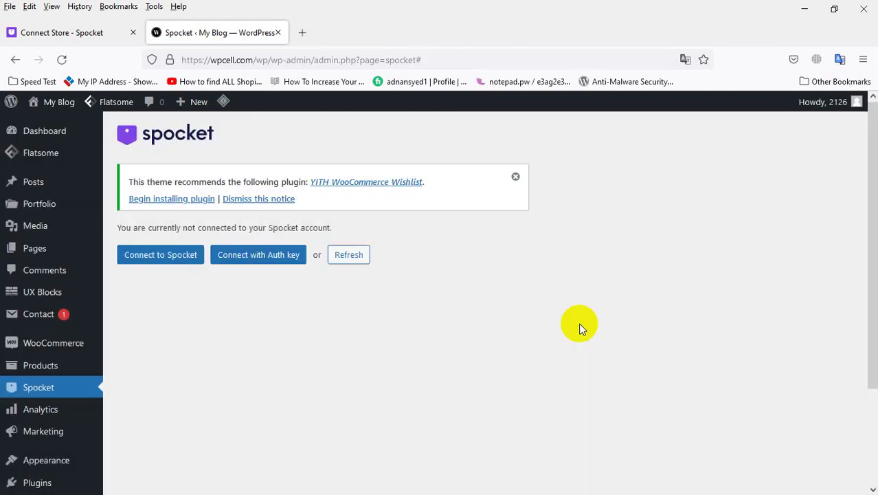
click(264, 257)
click(420, 287)
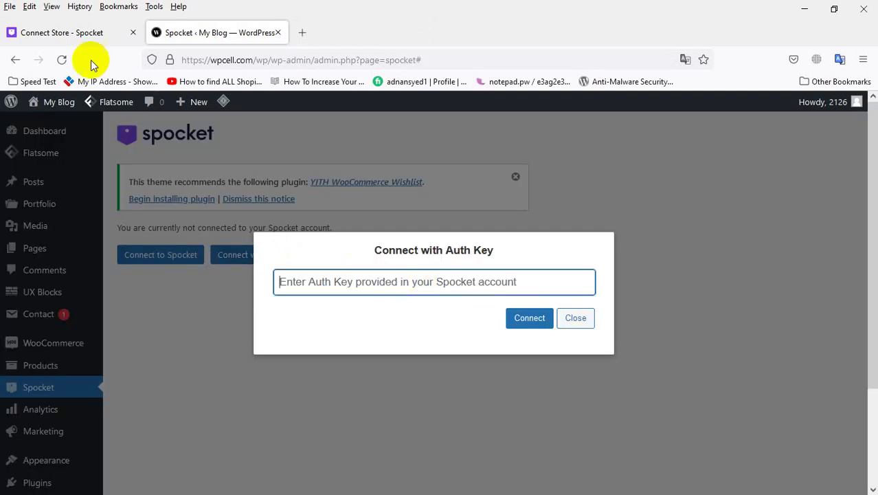
click(60, 38)
scroll(325, 239, up, 2)
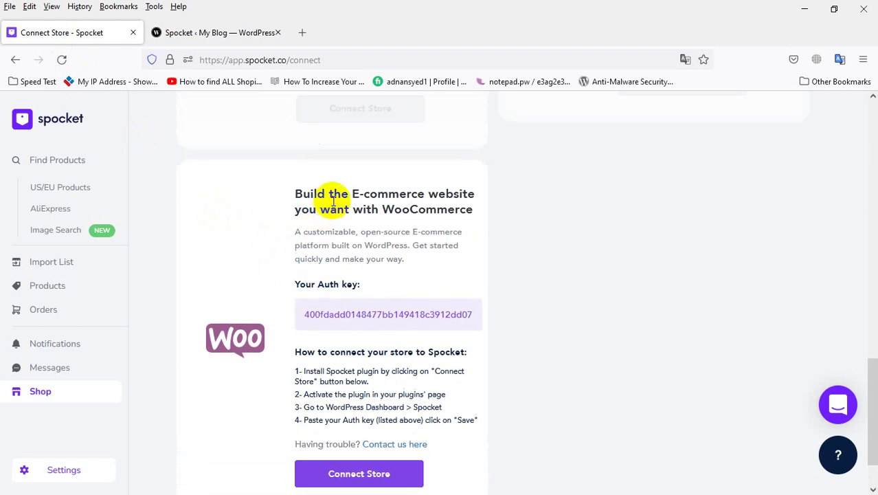
double_click(340, 316)
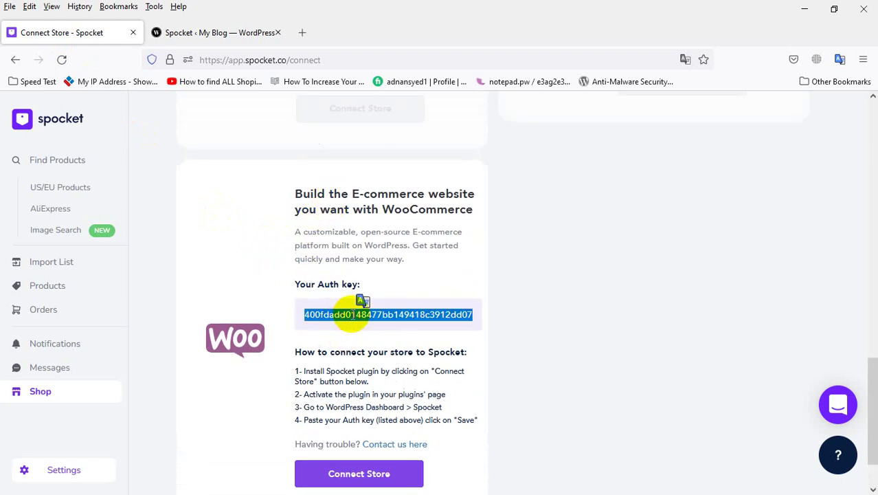
right_click(354, 314)
click(372, 113)
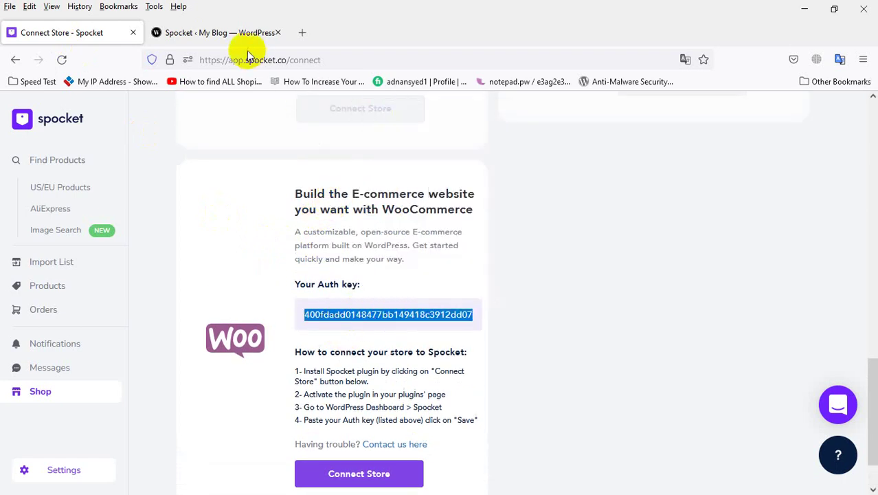
Paste the auth key into the WordPress dialog and connect.
click(219, 33)
right_click(301, 280)
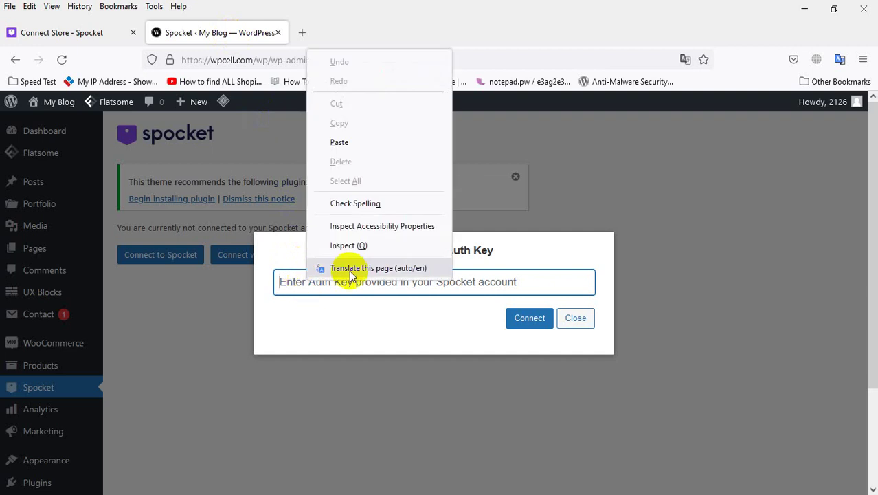
click(340, 135)
click(527, 316)
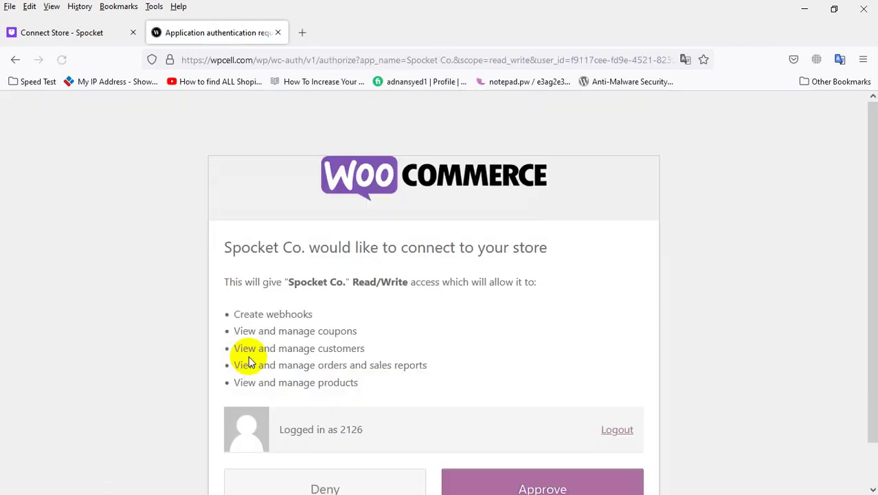
Approve Spocket Co.'s read/write store access and refresh the plugin's connection status.
scroll(412, 316, down, 1)
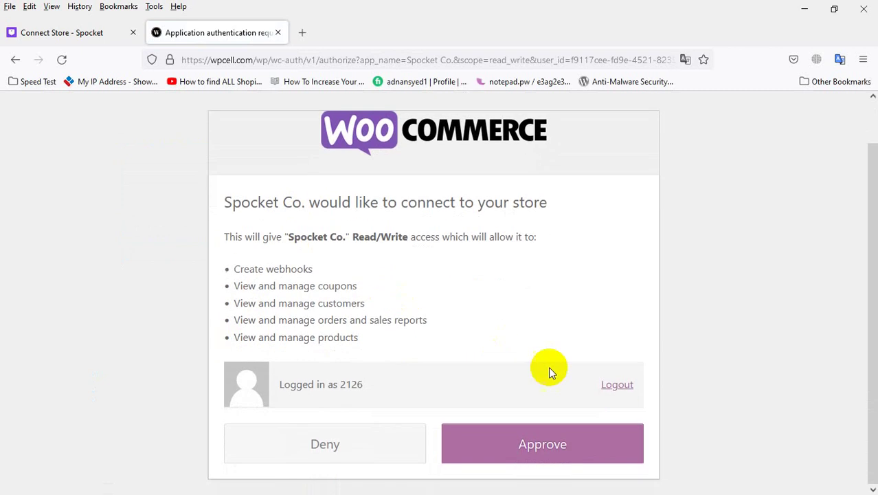
click(567, 446)
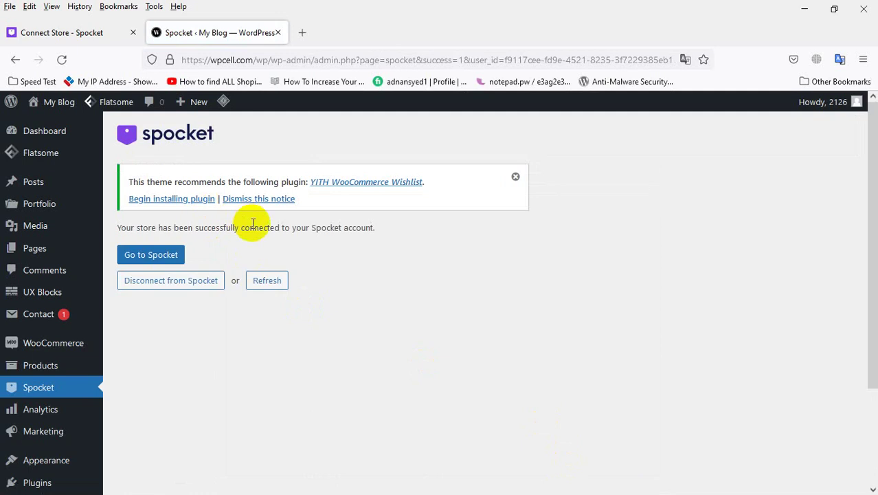
click(275, 283)
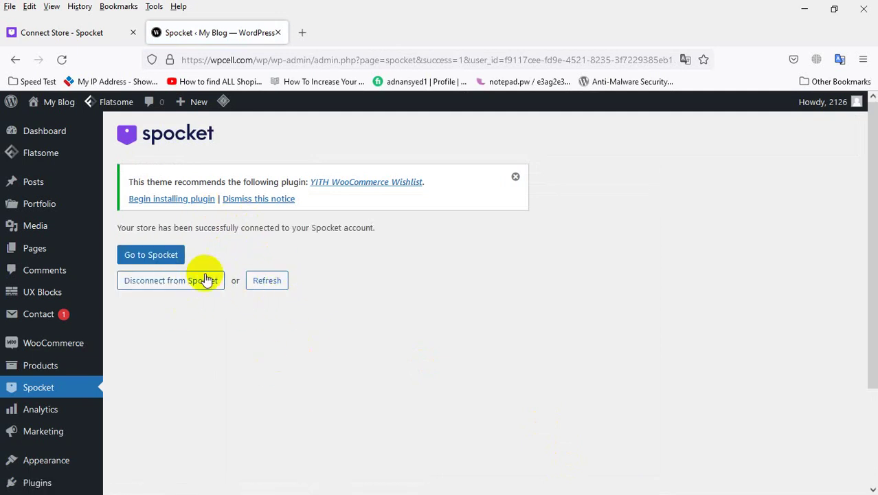
Reload Spocket's store connection page and expand the WooCommerce card to check it.
click(61, 32)
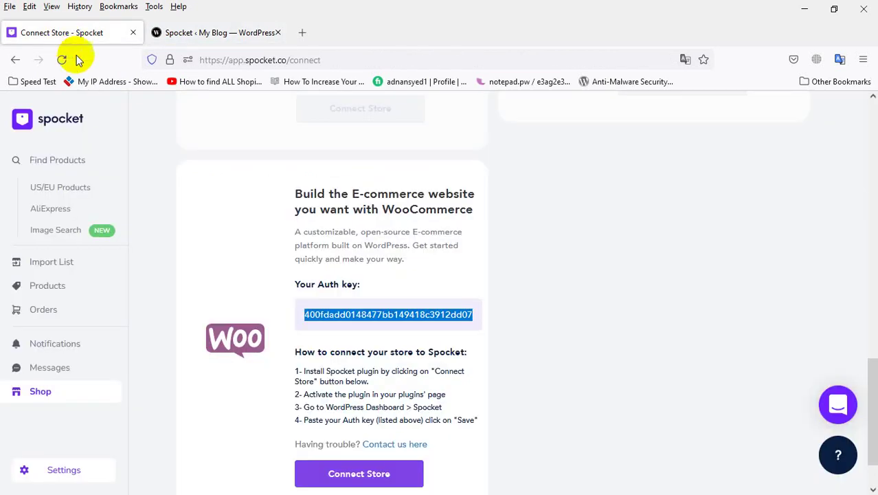
click(62, 60)
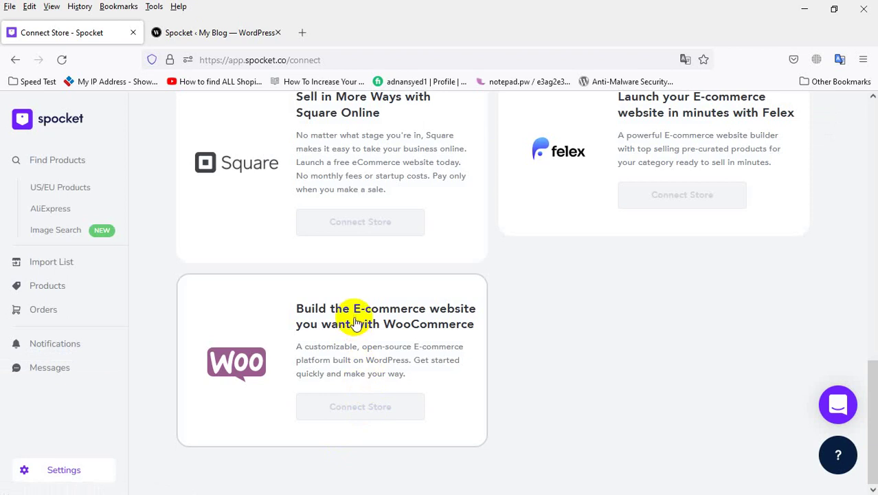
click(355, 324)
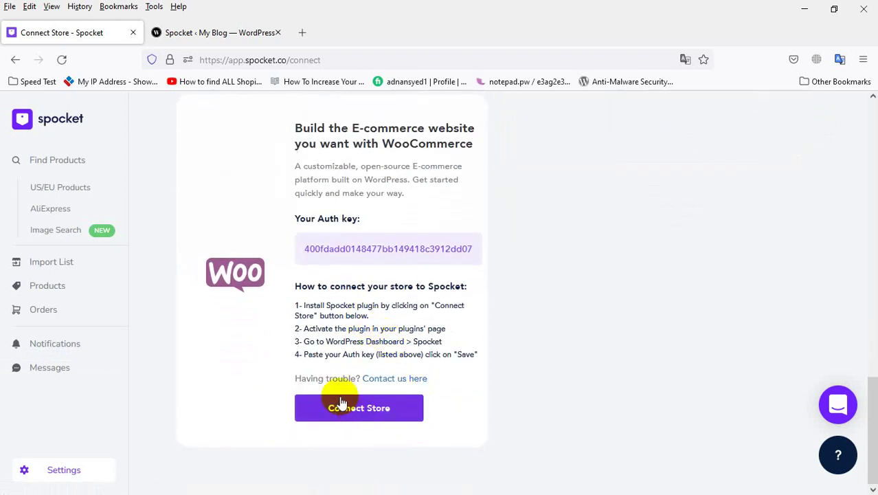
scroll(27, 323, up, 2)
scroll(69, 282, up, 4)
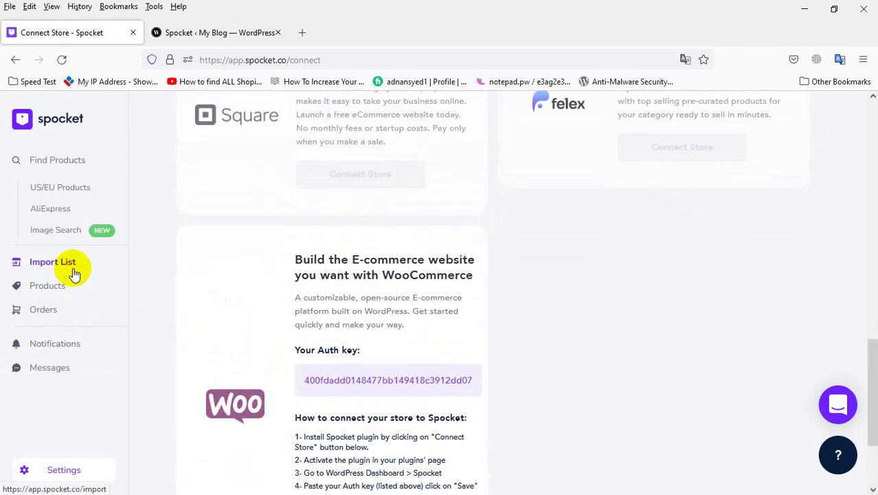
scroll(78, 225, up, 2)
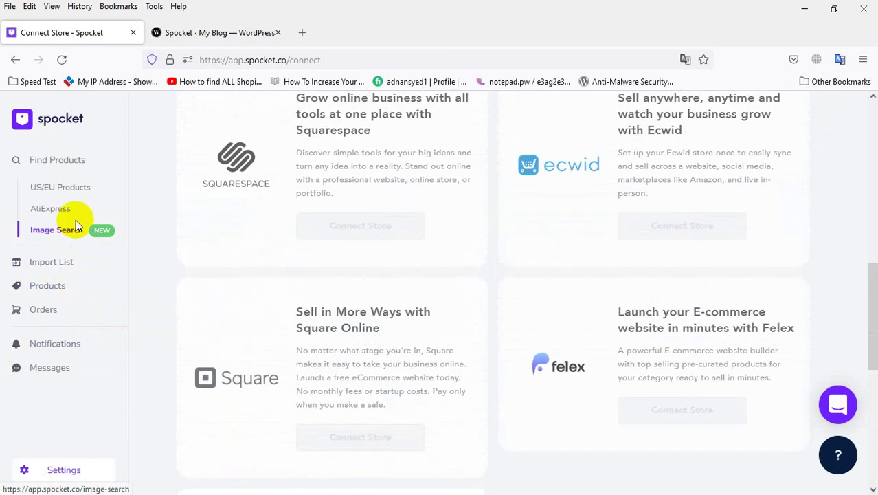
Browse the Find Products results and open the Cartoon Duck Newborn socks in a new tab.
click(65, 169)
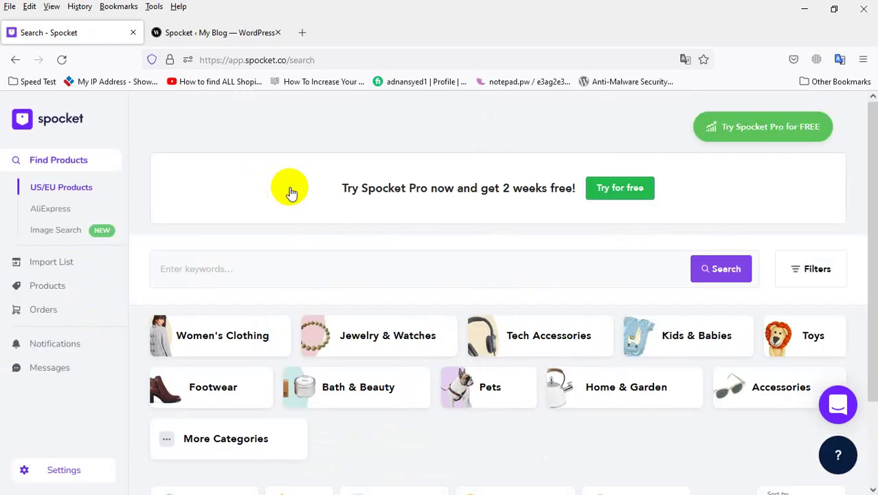
scroll(295, 191, down, 5)
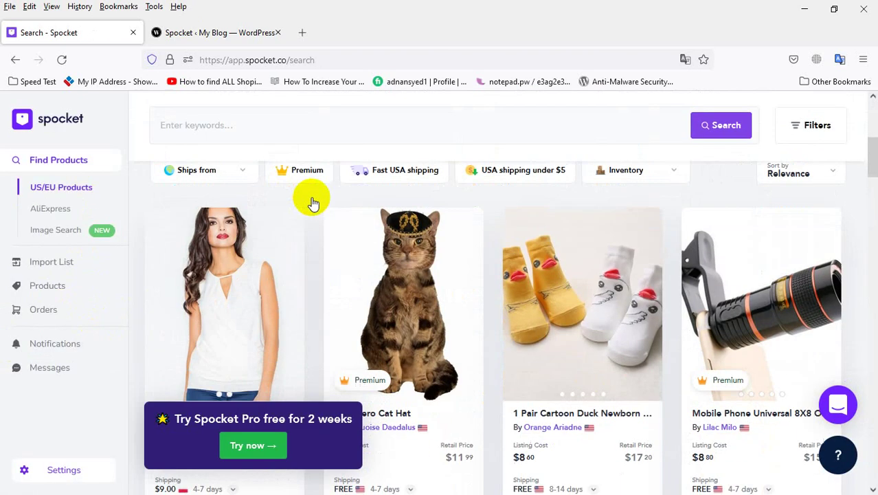
scroll(423, 274, down, 1)
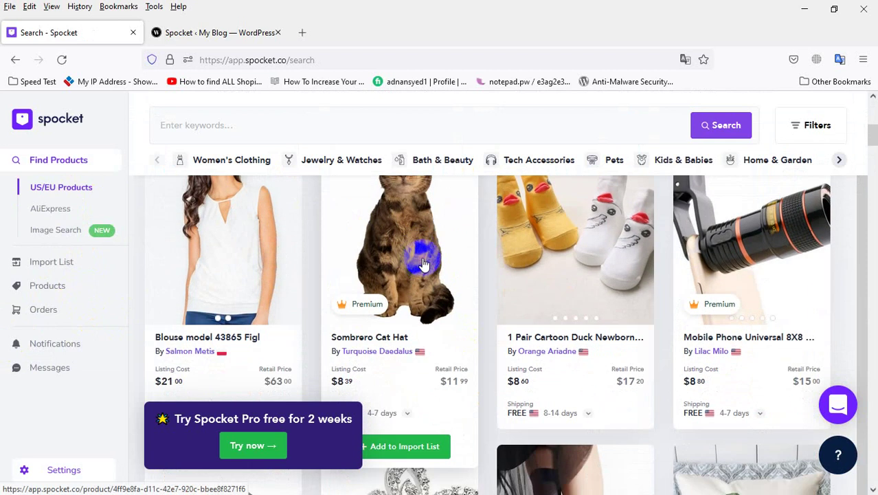
click(581, 246)
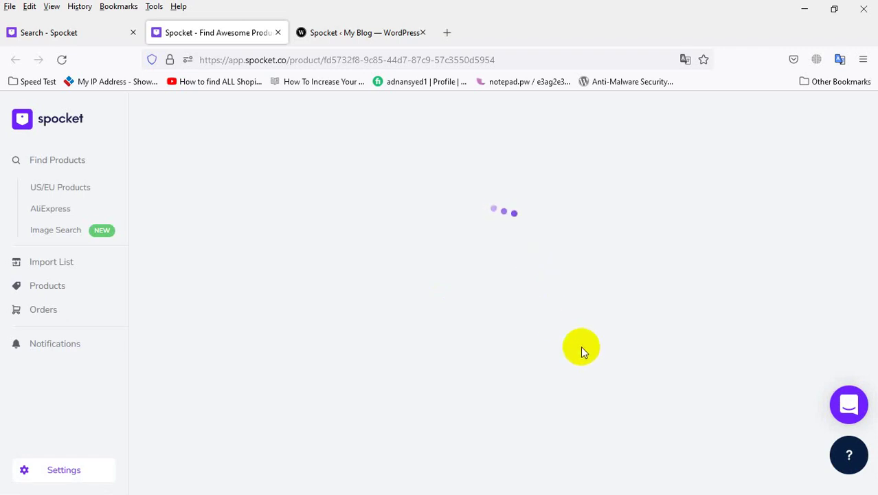
Scroll down the duck socks product page and read its return policy.
scroll(581, 350, down, 3)
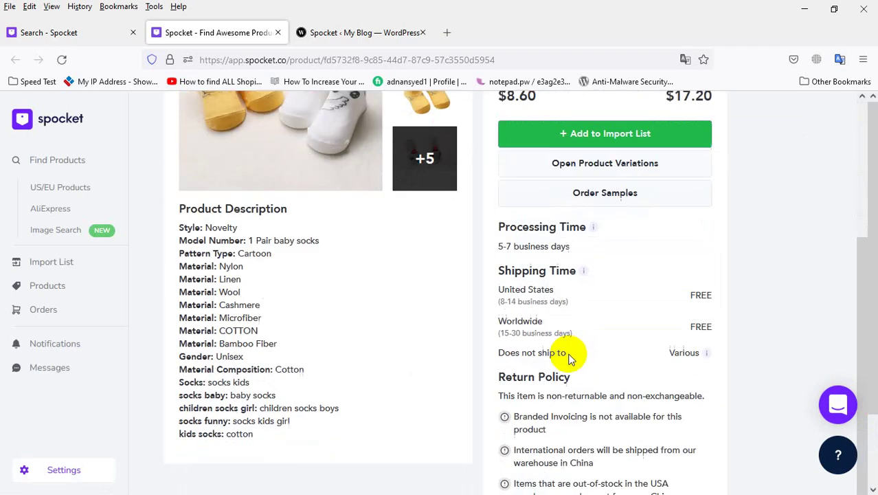
scroll(581, 350, down, 1)
drag(500, 314, 668, 458)
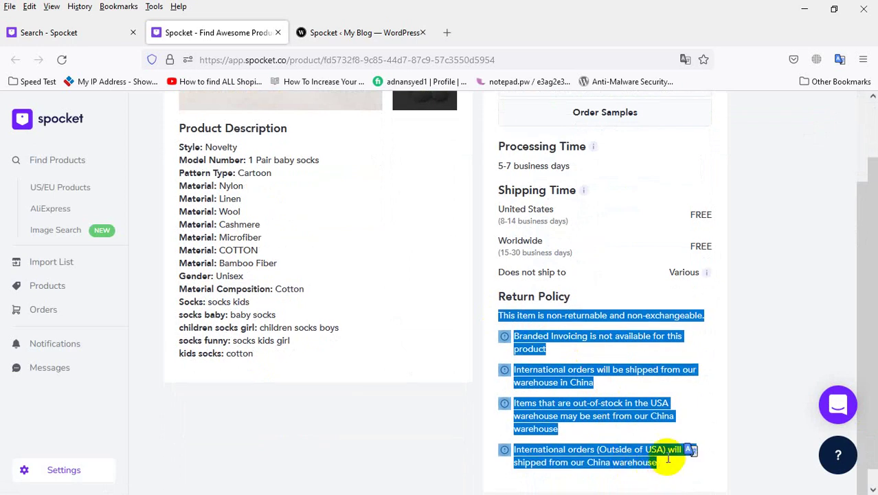
double_click(641, 415)
scroll(592, 349, up, 3)
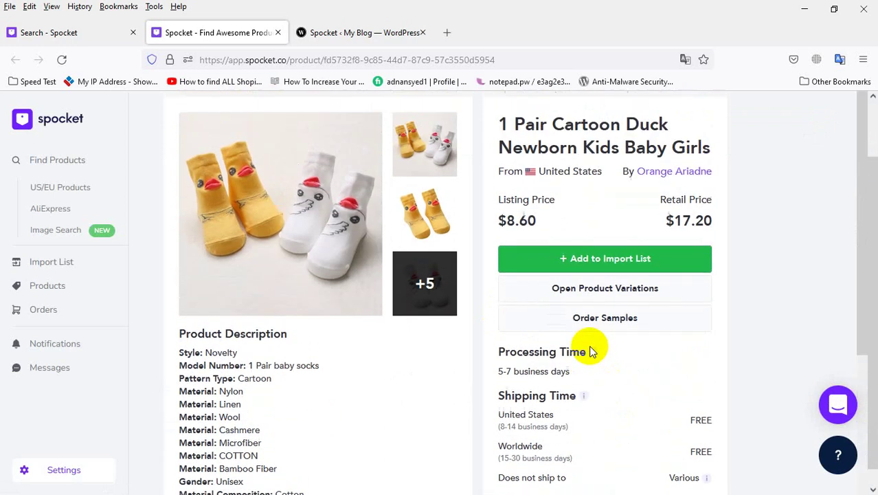
Check the 5-7 business day processing time, then return to the top of the page.
mouse_move(592, 352)
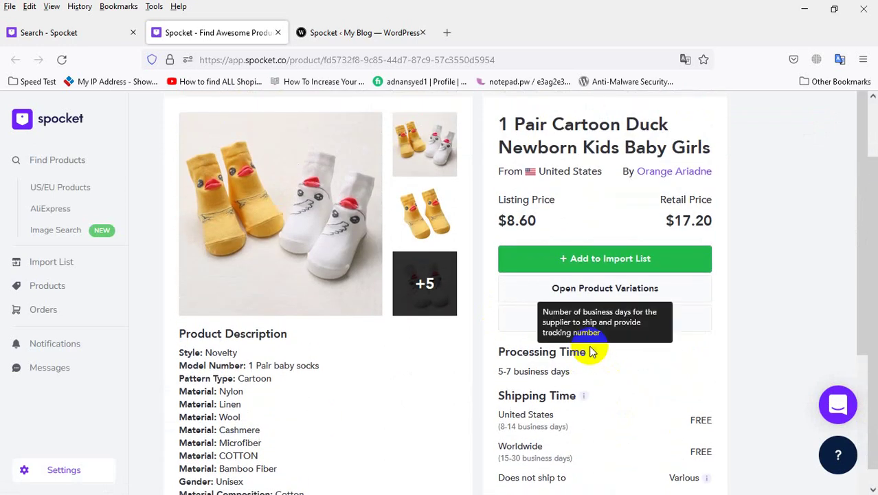
mouse_move(512, 371)
mouse_down()
mouse_move(490, 371)
mouse_move(521, 371)
mouse_up()
click(523, 371)
double_click(530, 371)
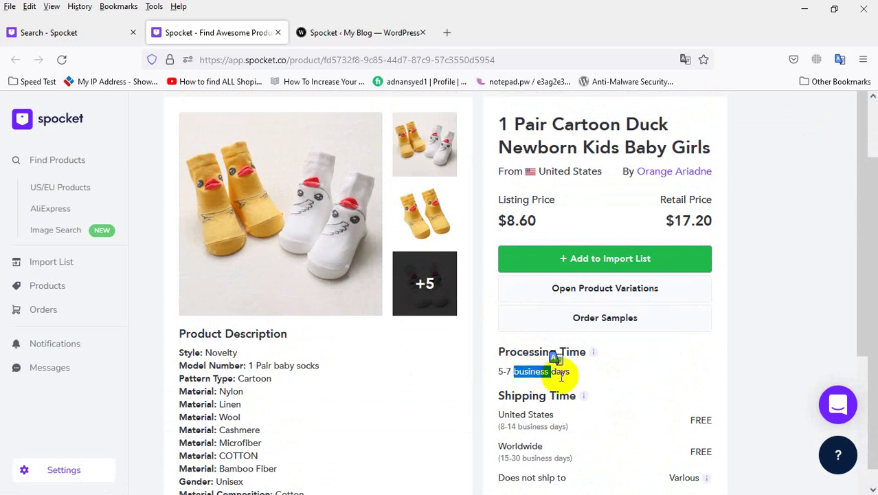
scroll(572, 373, down, 3)
scroll(604, 306, up, 3)
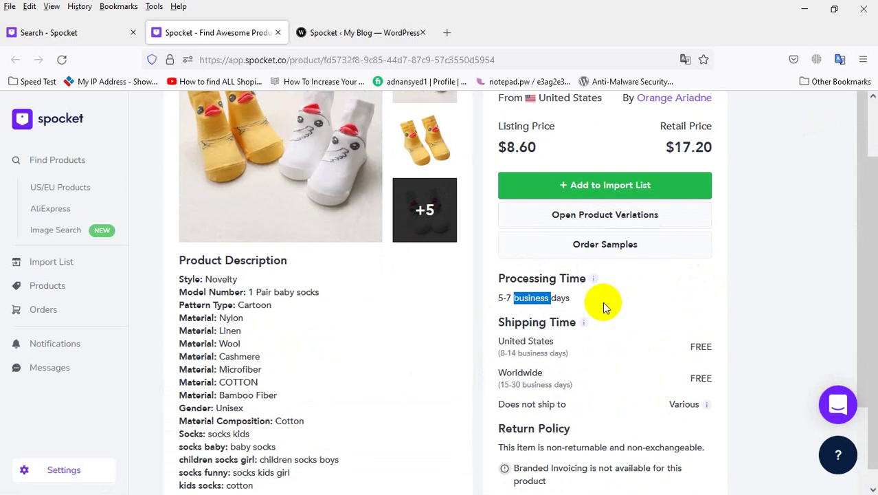
scroll(599, 330, down, 3)
click(521, 272)
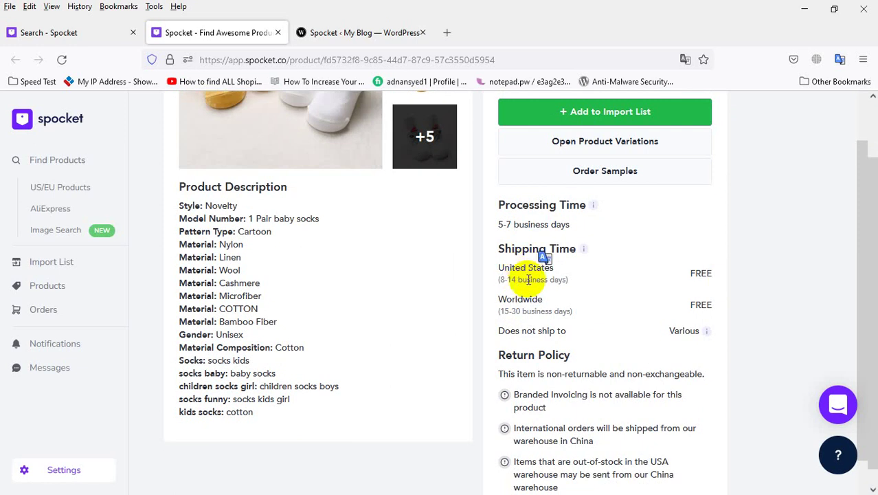
scroll(623, 299, up, 5)
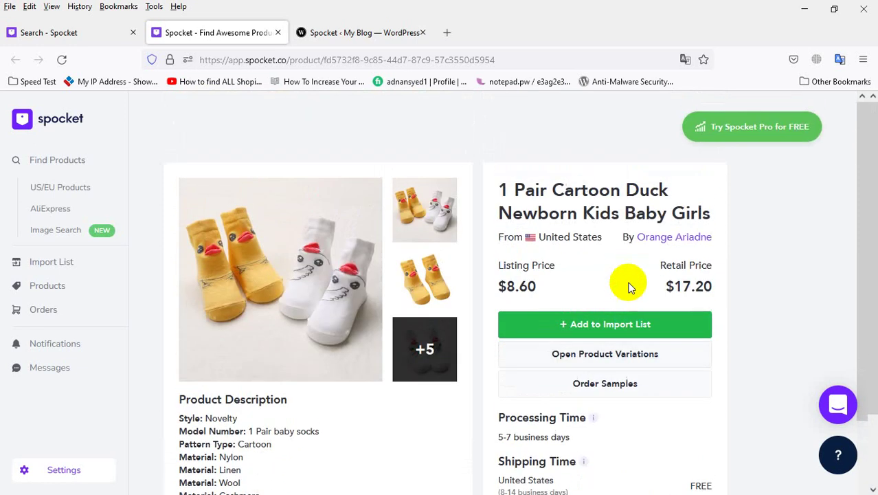
Add the duck socks to the Import List and start the PRO plan checkout from the pricing modal.
click(633, 332)
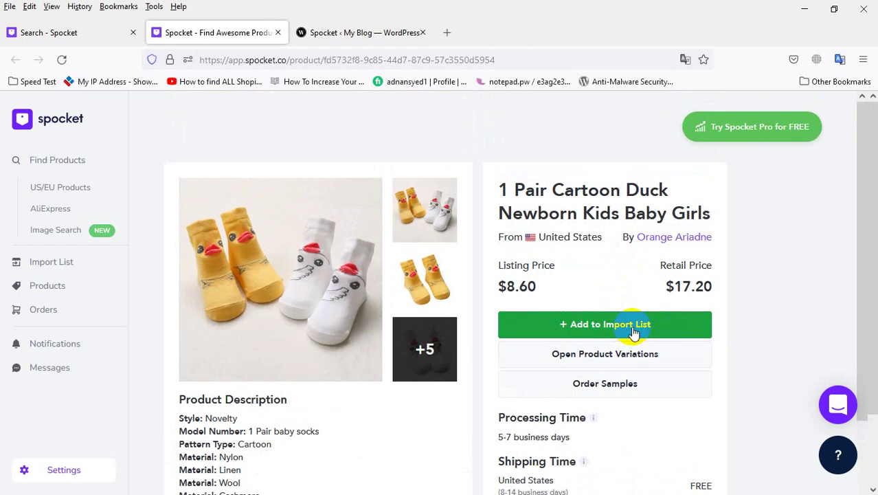
scroll(479, 323, down, 2)
scroll(480, 323, down, 1)
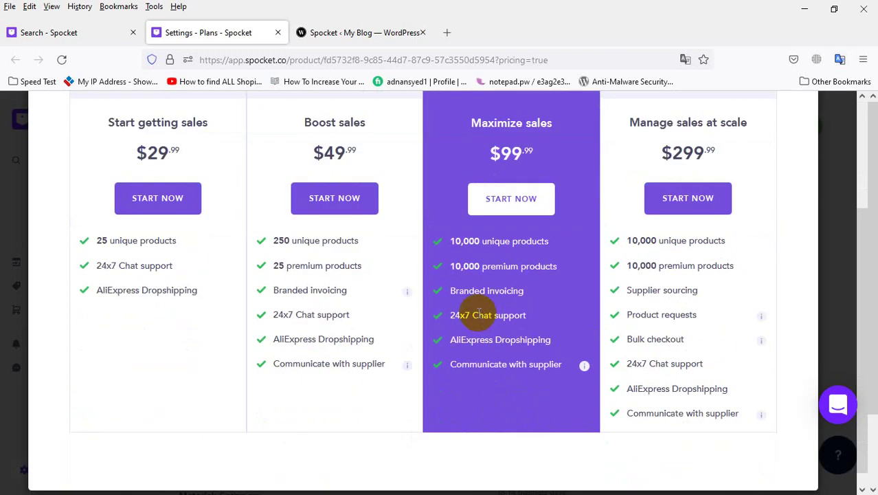
scroll(389, 282, up, 3)
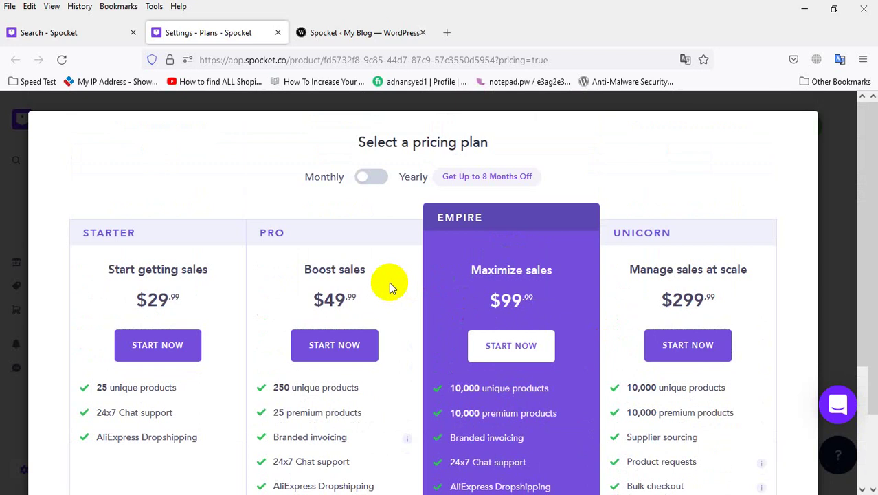
click(351, 350)
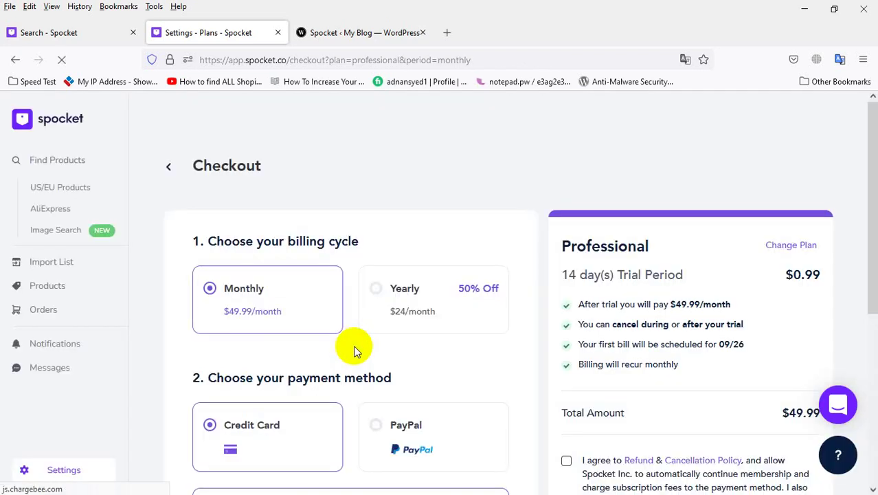
Review the checkout's 14-day trial period and its $0.99 trial price.
scroll(289, 296, down, 2)
scroll(265, 304, down, 2)
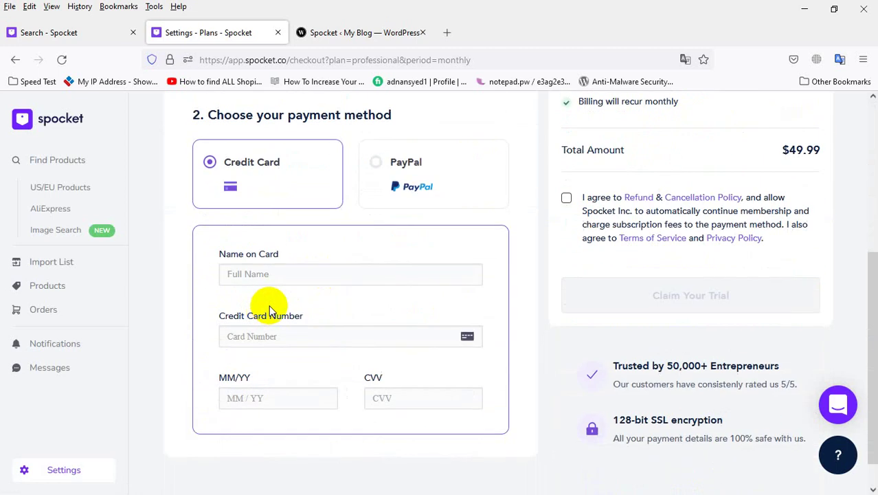
scroll(288, 386, down, 1)
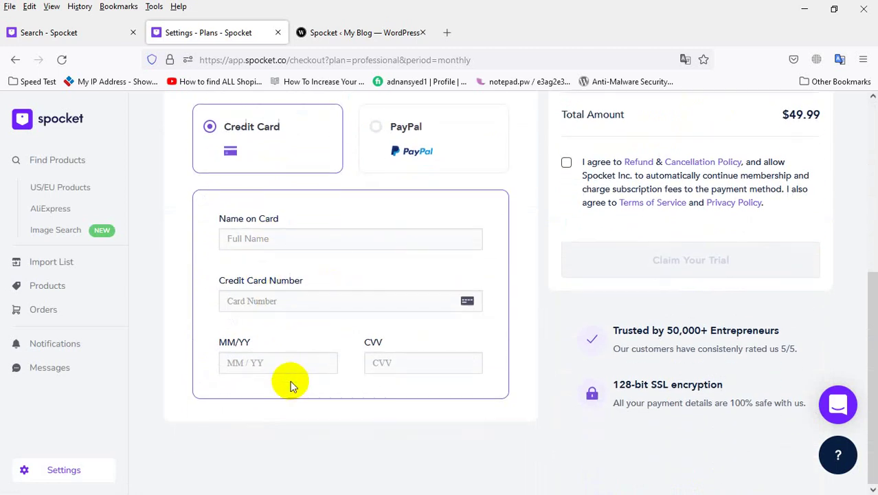
scroll(713, 260, up, 5)
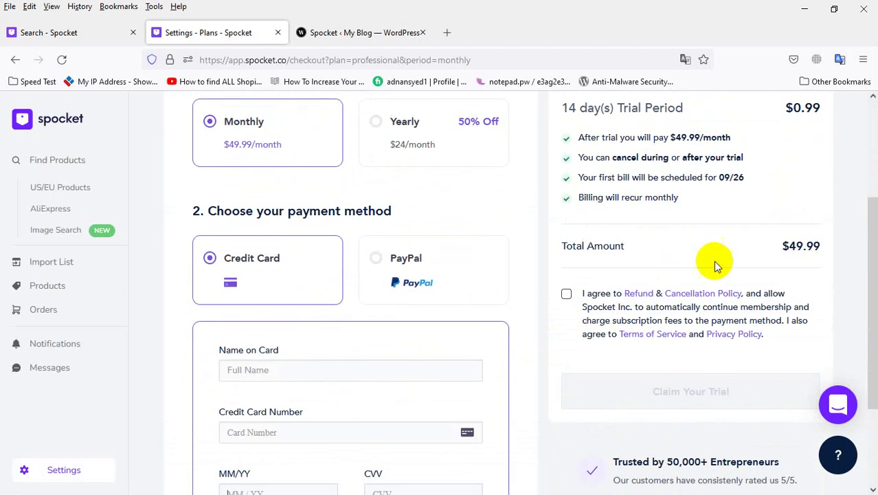
drag(788, 172, 823, 172)
triple_click(584, 173)
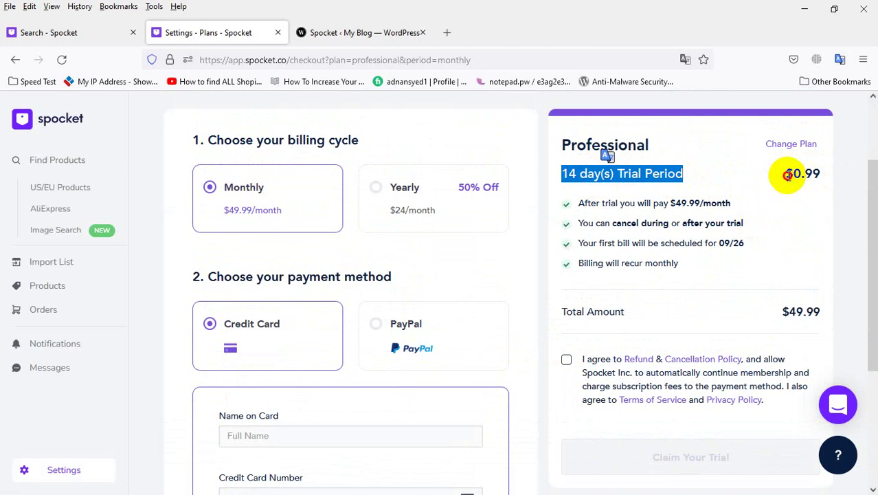
drag(787, 175, 825, 174)
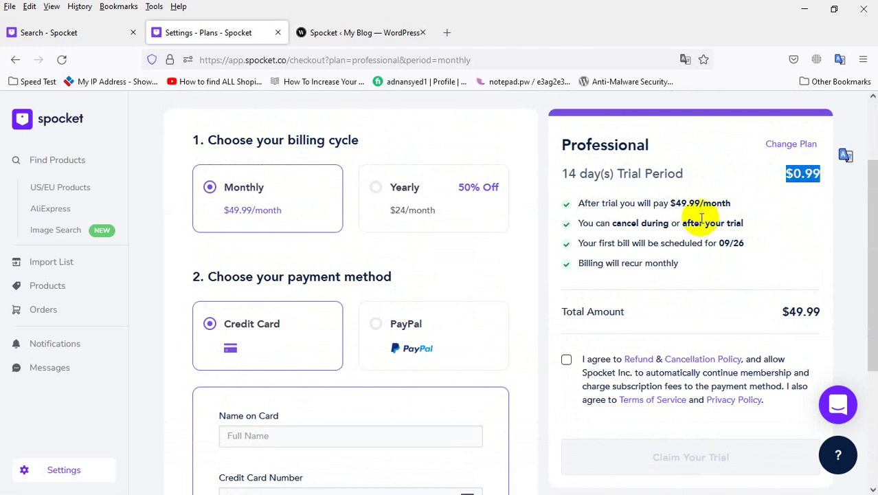
scroll(303, 388, down, 2)
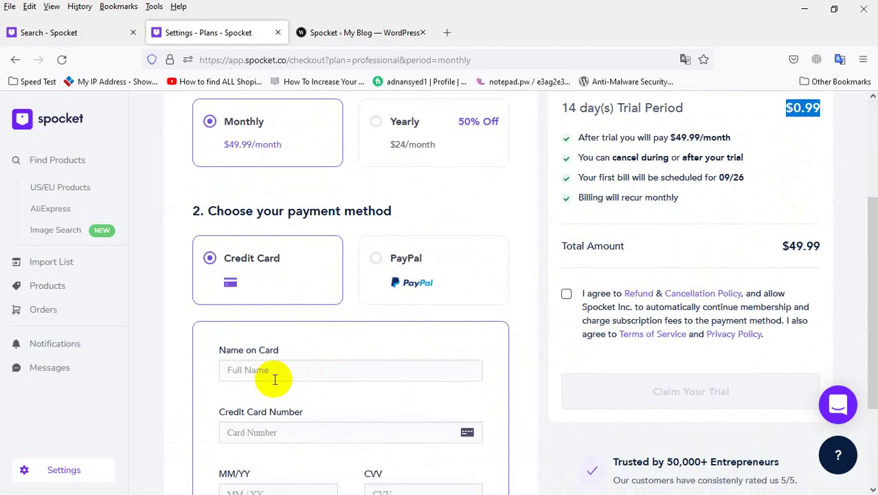
click(357, 359)
Scroll through the rest of the checkout to check the total amount.
scroll(536, 316, up, 2)
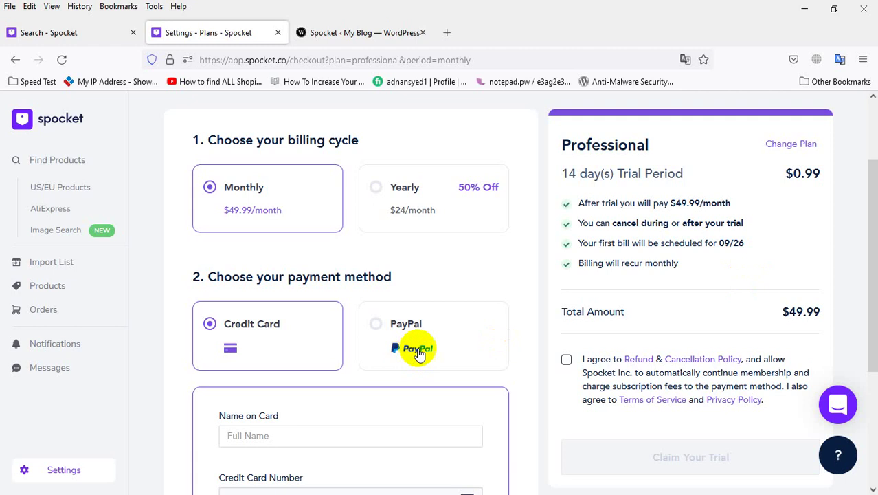
scroll(784, 220, up, 2)
scroll(676, 359, down, 2)
drag(582, 312, 800, 311)
scroll(722, 314, down, 4)
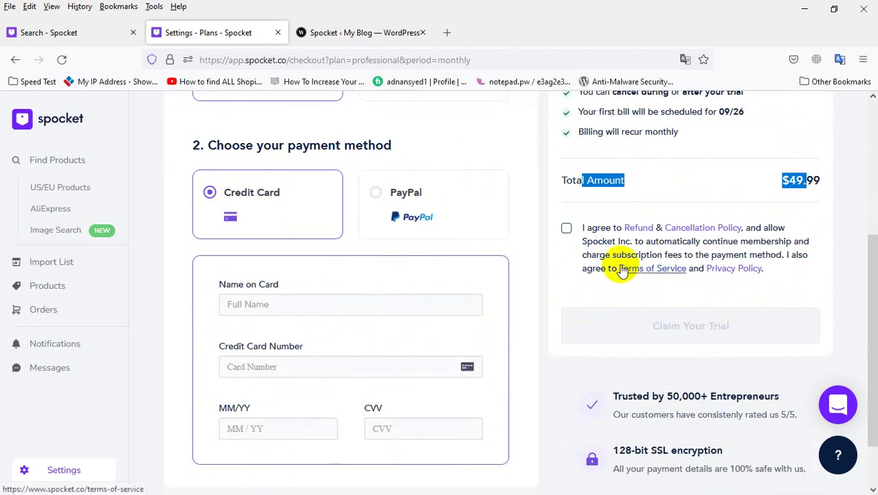
scroll(614, 273, down, 2)
scroll(613, 275, up, 8)
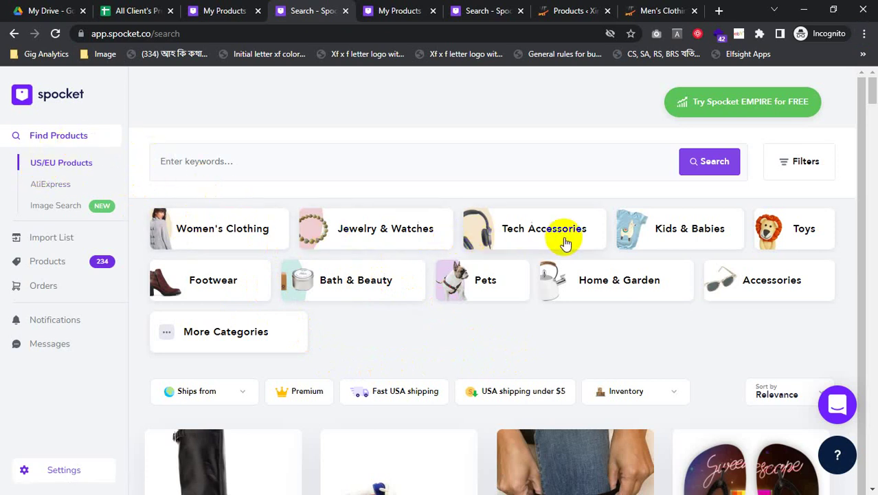
Open the Kids & Babies category to list Baby Clothing, Bathing and Kid's Clothing.
click(668, 249)
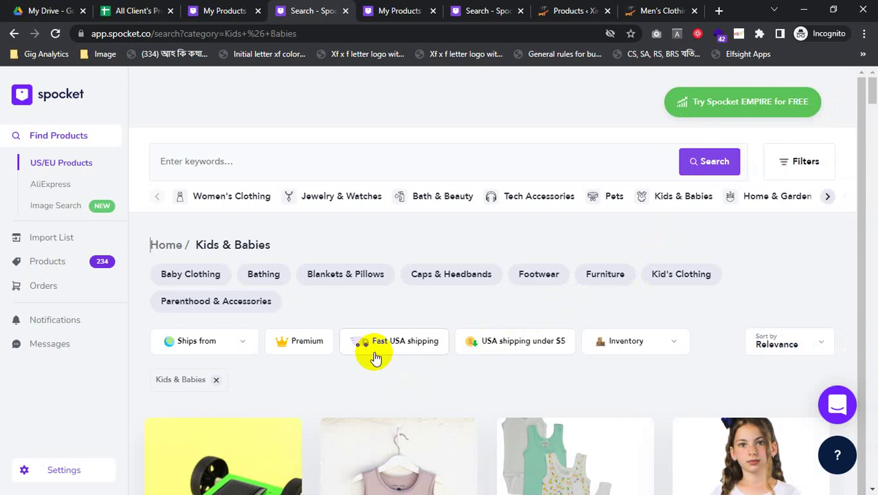
Search for Spocket in a private window and open its pricing page from the ad.
key(ctrl+shift+n)
text(p)
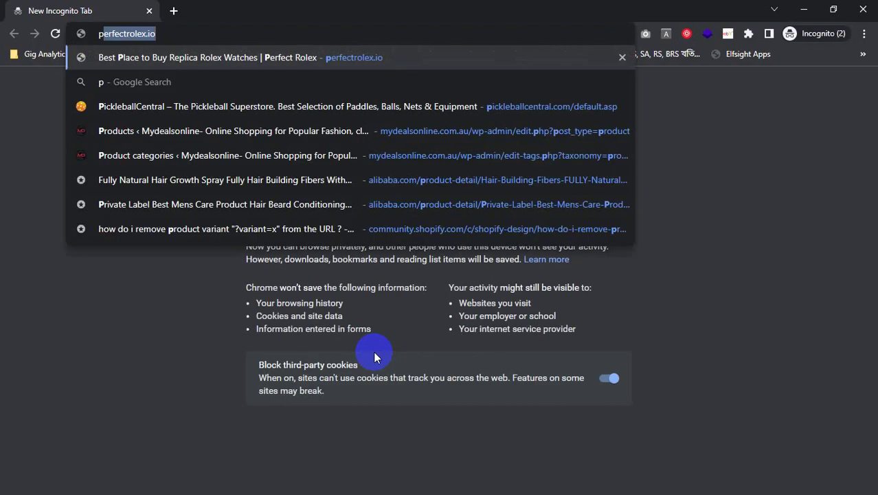
key(BackSpace)
key(BackSpace)
text(stock)
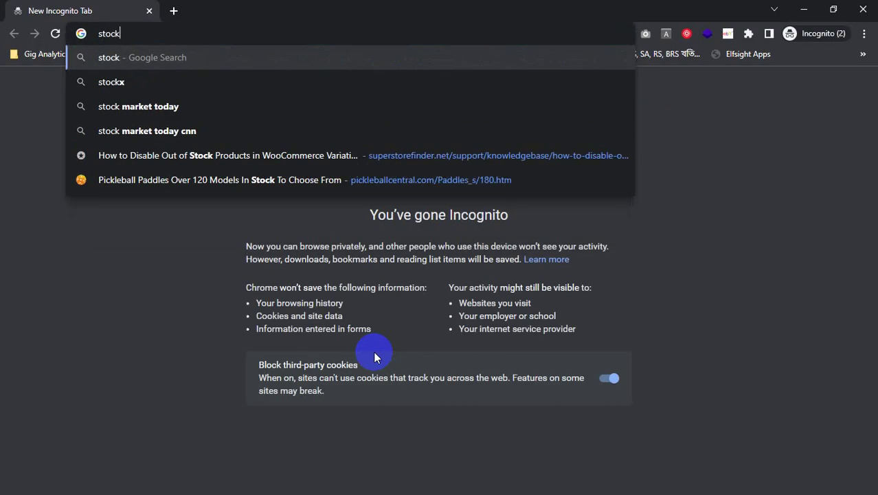
text(etspocket)
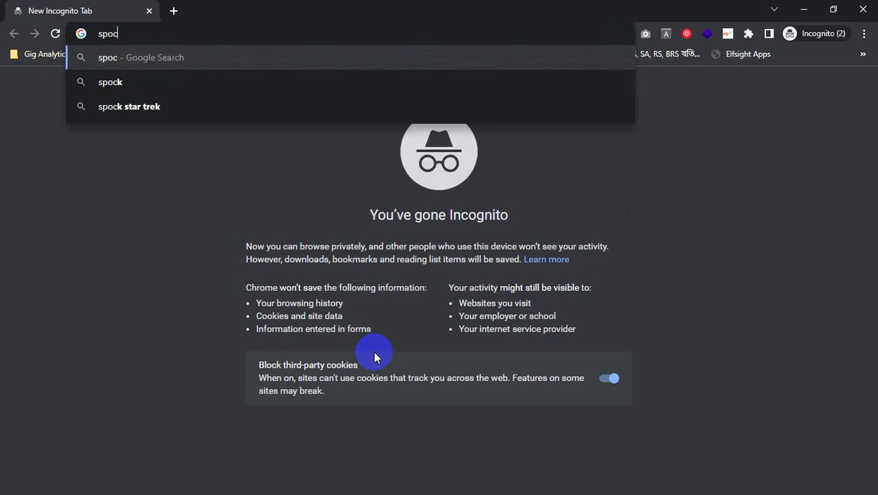
key(Return)
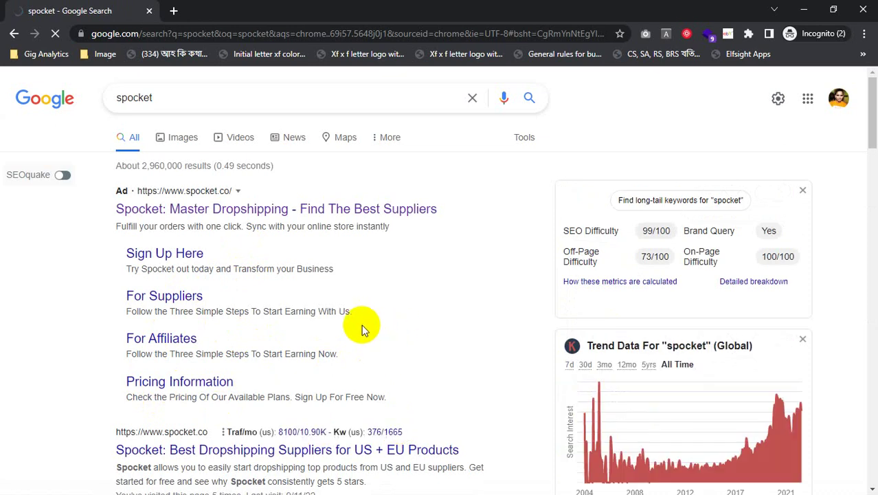
click(285, 278)
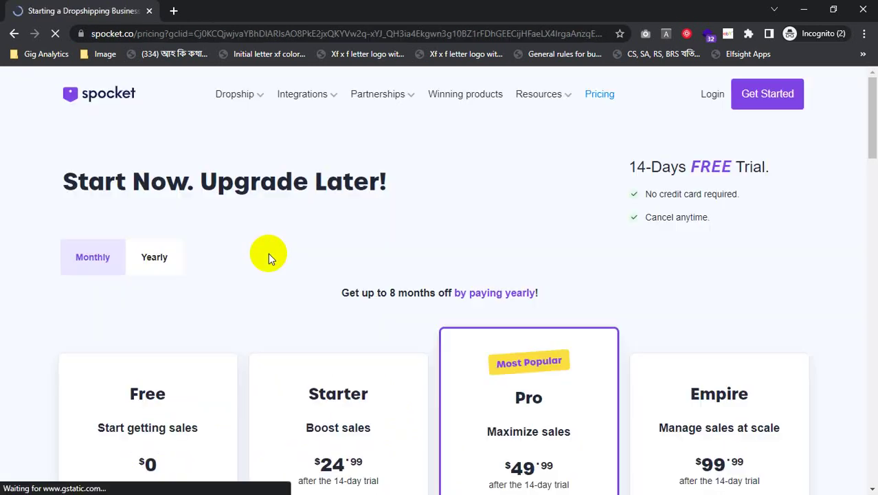
Review the Pro plan limits: 25 premium products and 250 unique products.
scroll(481, 264, down, 3)
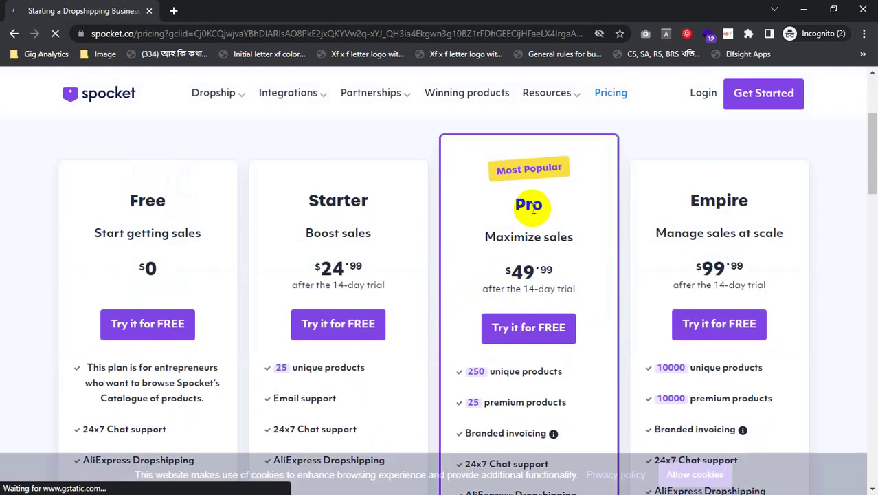
scroll(531, 234, down, 2)
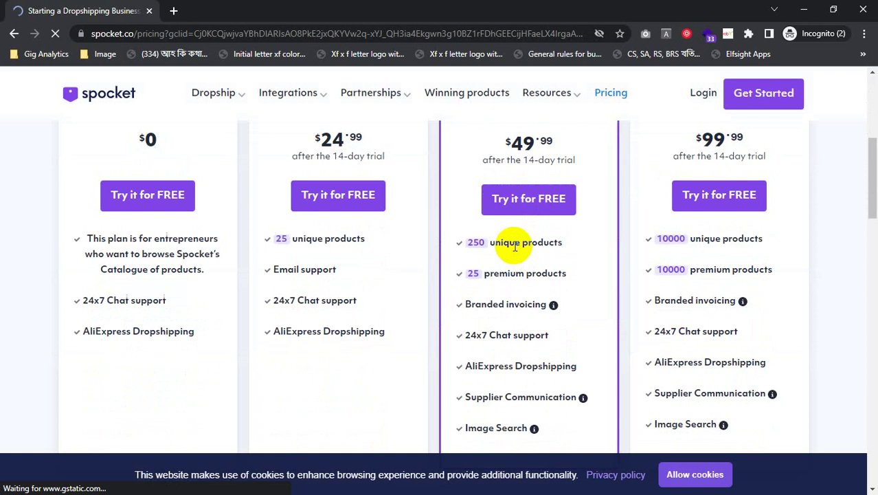
triple_click(515, 242)
triple_click(490, 273)
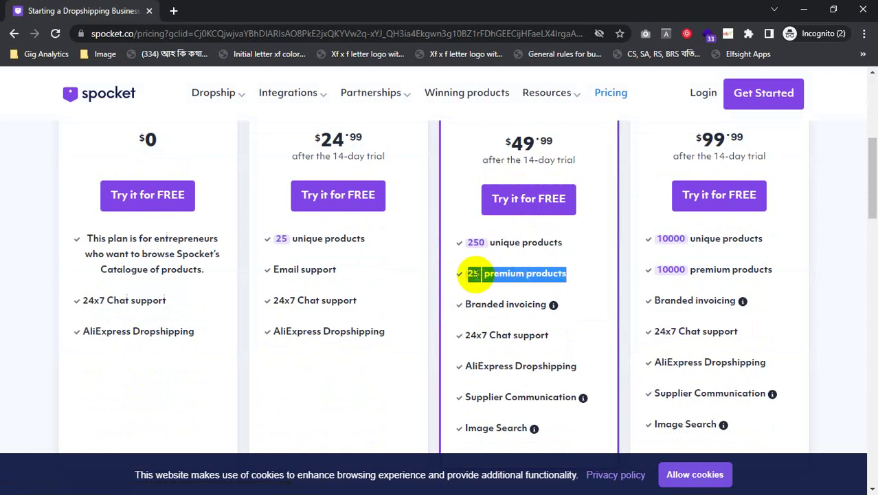
click(472, 274)
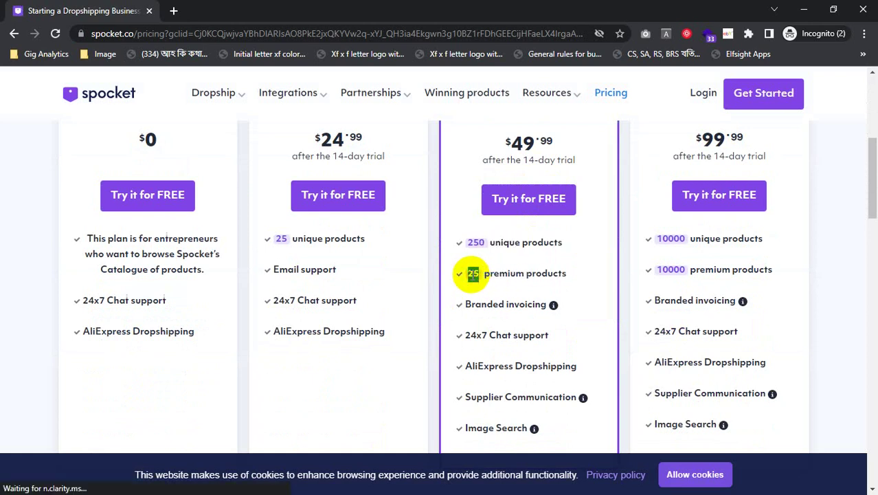
triple_click(531, 278)
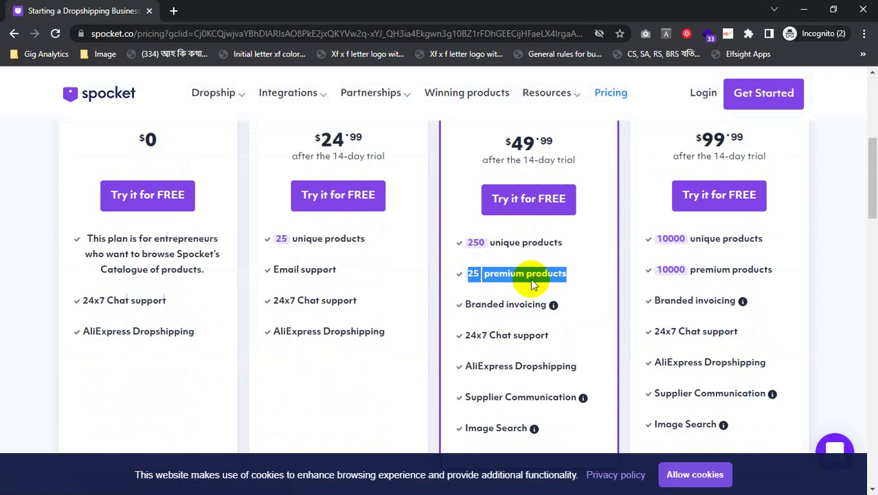
triple_click(504, 241)
click(863, 10)
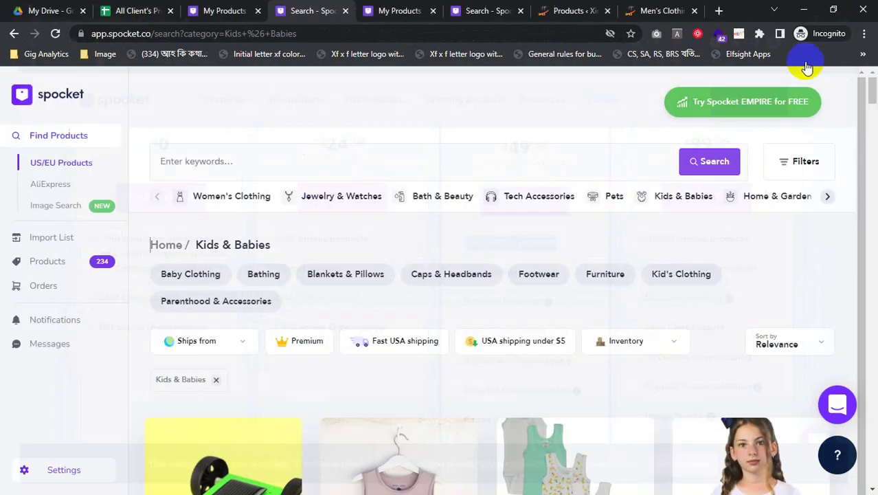
scroll(432, 314, down, 4)
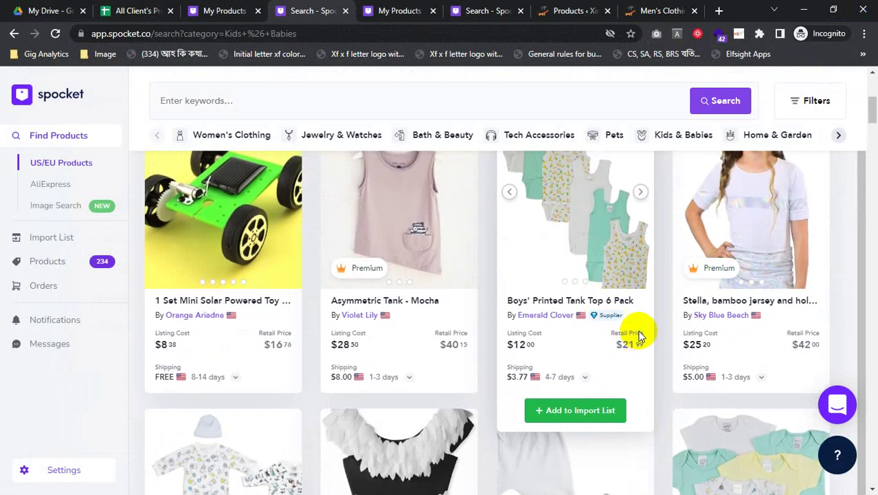
scroll(636, 327, down, 3)
scroll(638, 339, up, 4)
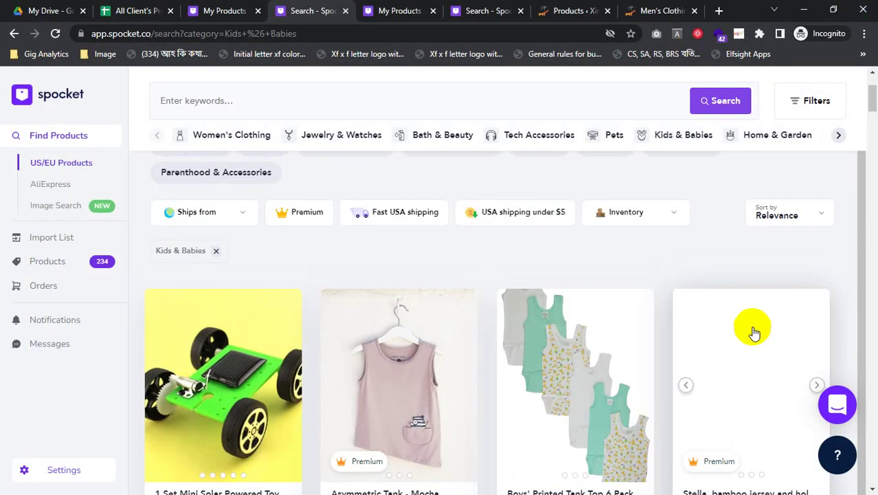
scroll(746, 336, down, 2)
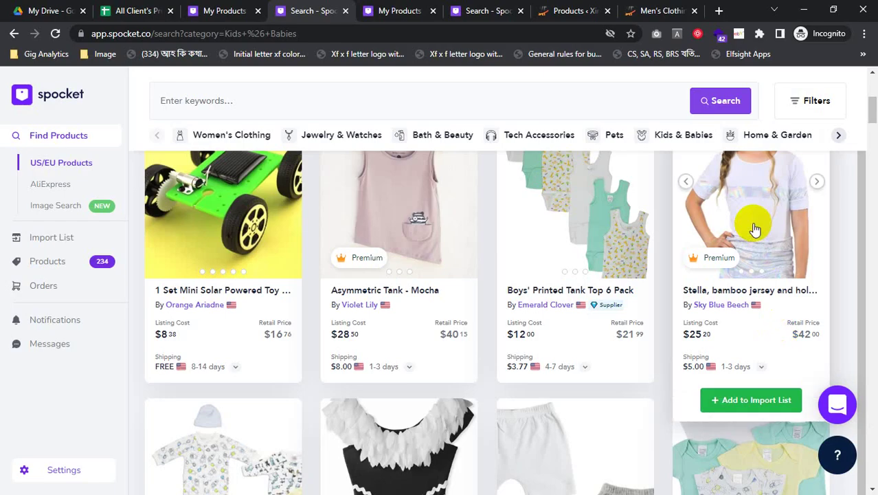
Open the Stella bamboo jersey top's product page and read its return policy.
click(751, 223)
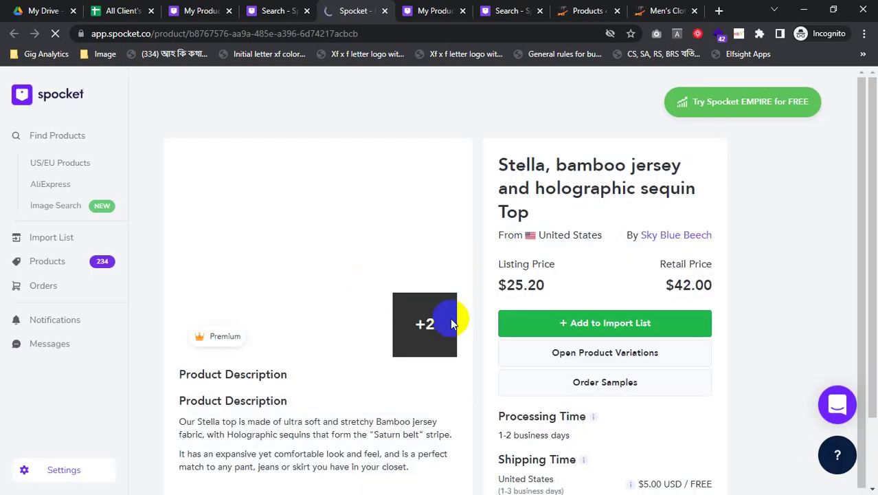
scroll(627, 357, down, 1)
scroll(626, 357, down, 1)
mouse_move(555, 327)
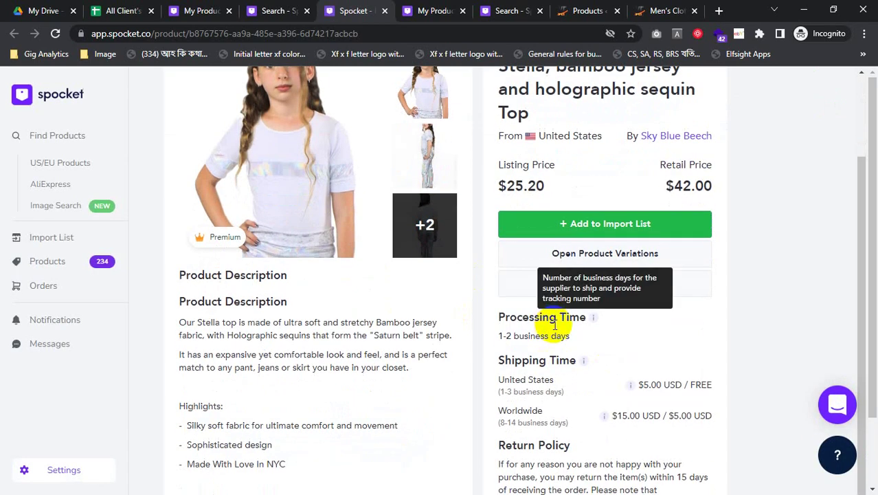
scroll(555, 401, down, 1)
triple_click(557, 400)
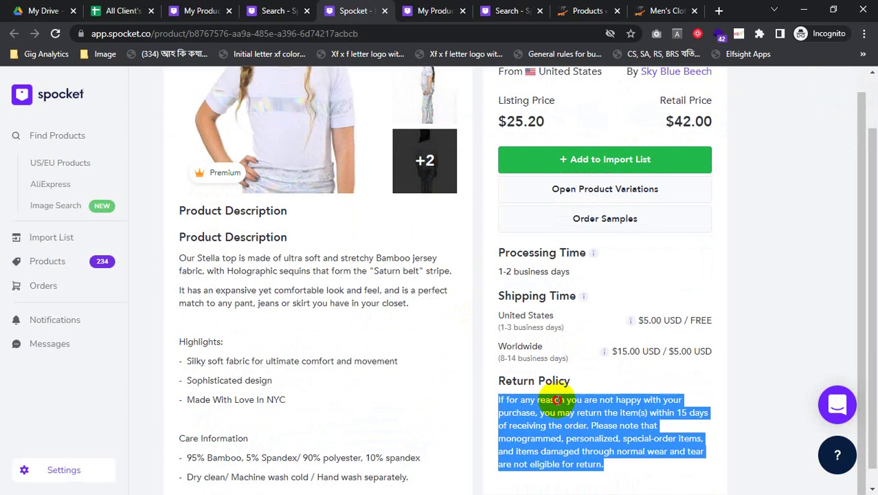
scroll(582, 397, up, 1)
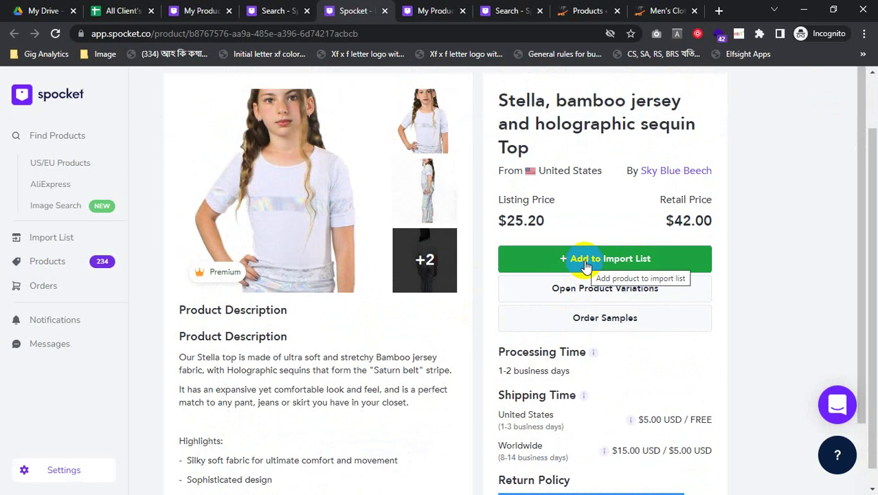
Add the Stella top to the Import List, bringing it to 1, then return to Find Products.
click(624, 267)
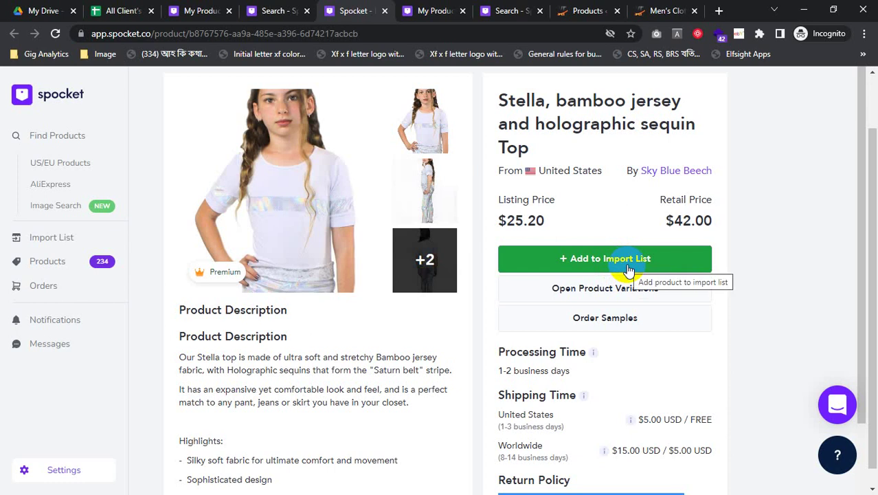
click(628, 269)
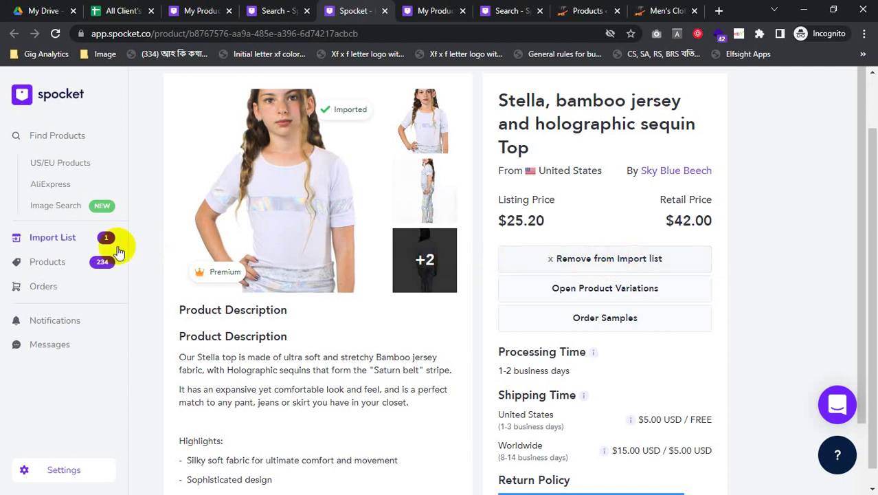
key(Print)
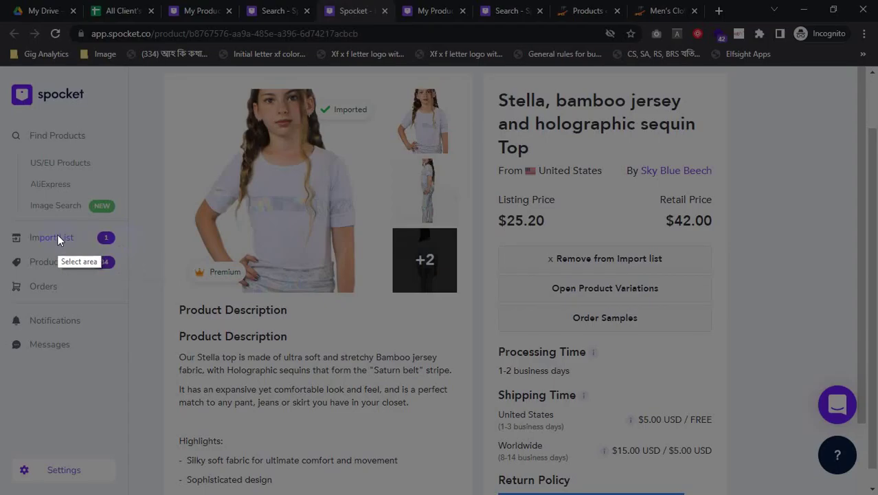
drag(1, 219, 184, 256)
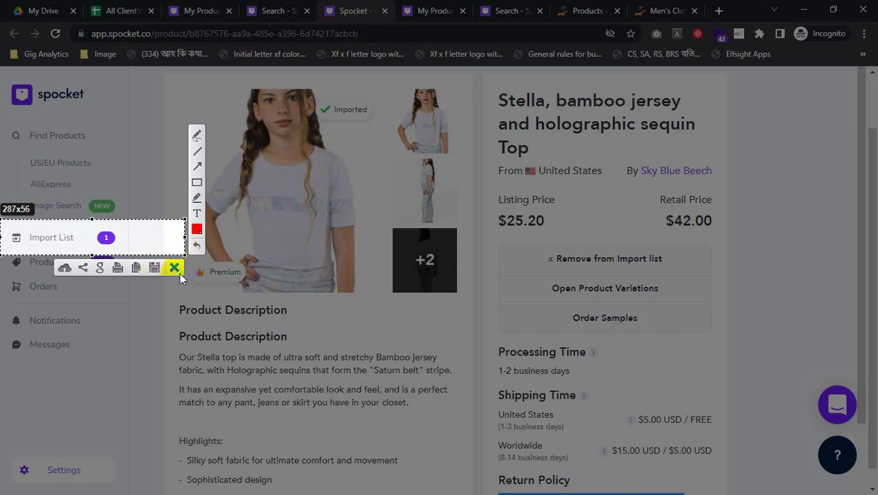
click(178, 270)
click(64, 144)
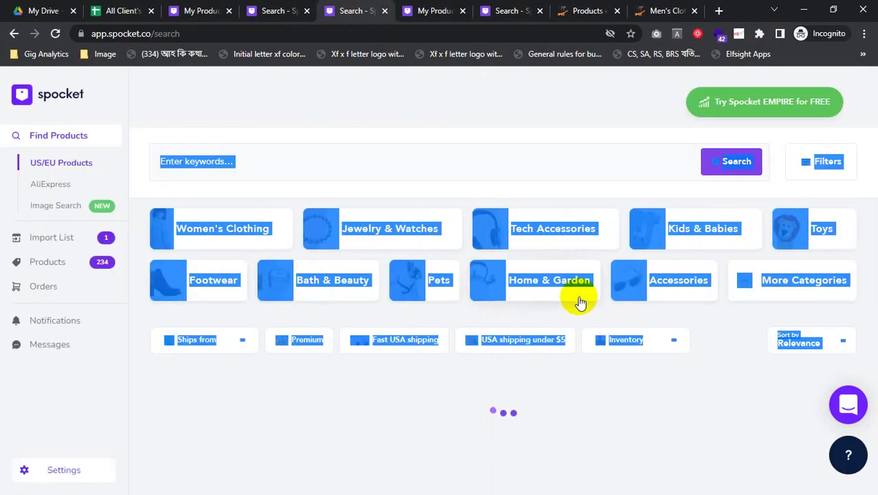
Filter Jewelry & Watches to Premium products and scroll down to the LOS751 ring.
scroll(562, 385, down, 3)
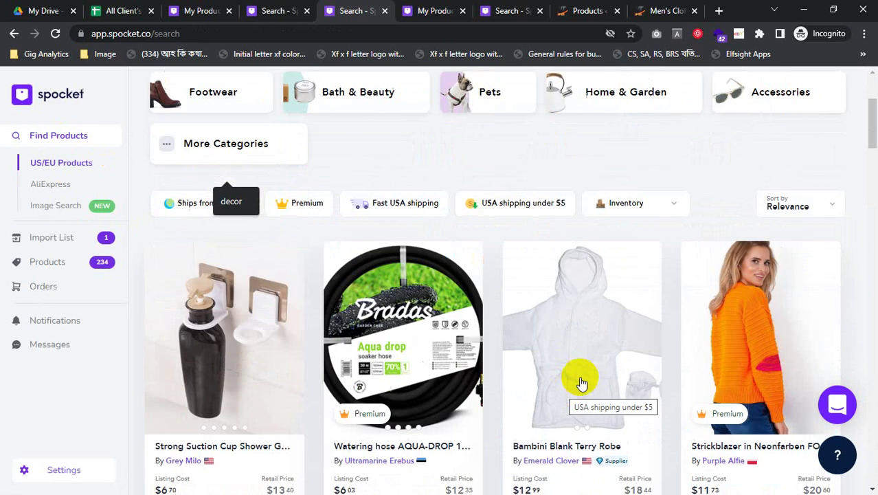
scroll(748, 325, up, 3)
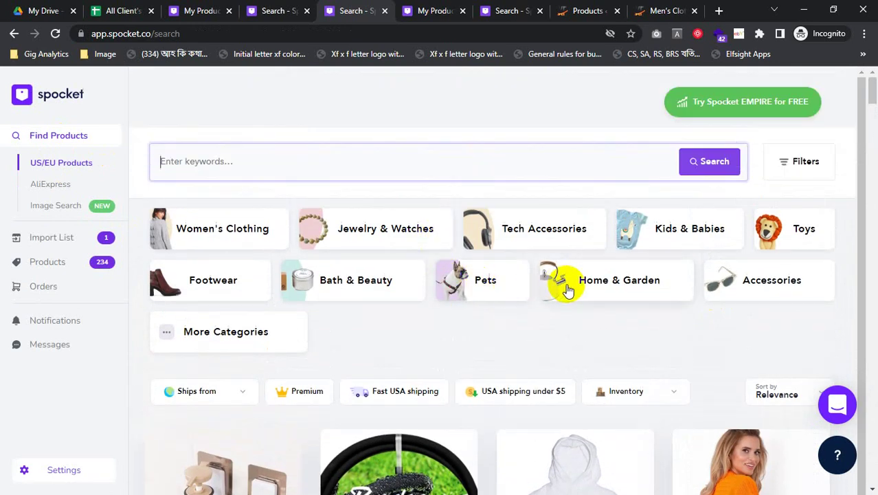
click(317, 242)
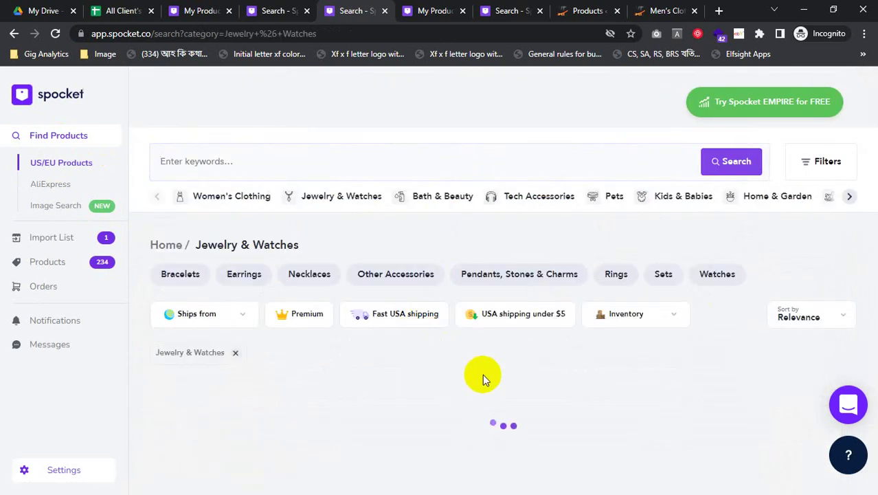
scroll(391, 244, down, 1)
click(321, 258)
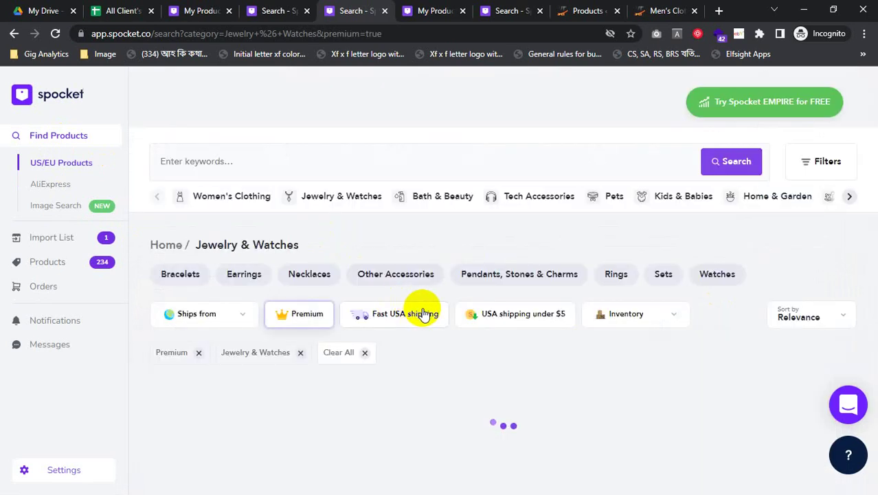
scroll(439, 294, down, 3)
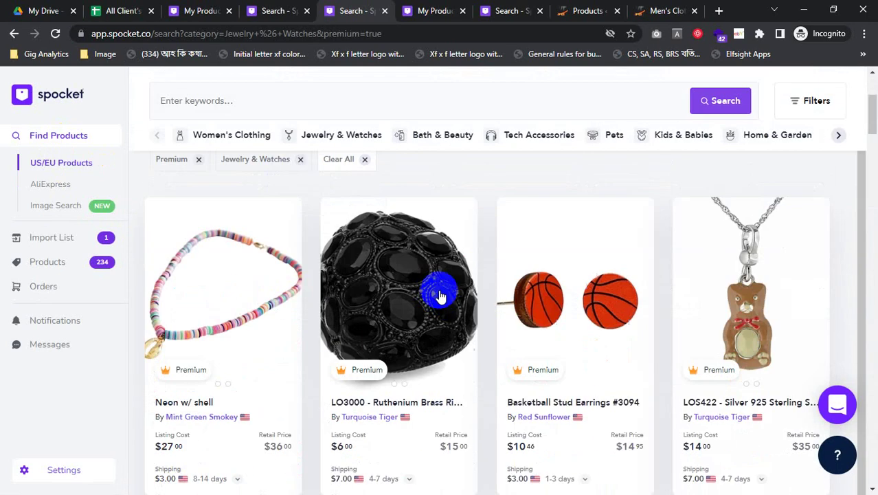
scroll(717, 260, down, 3)
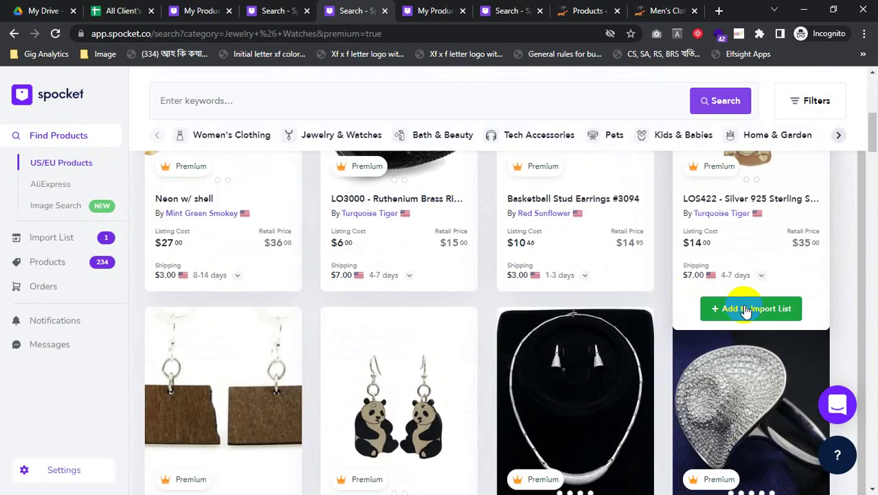
scroll(631, 335, down, 5)
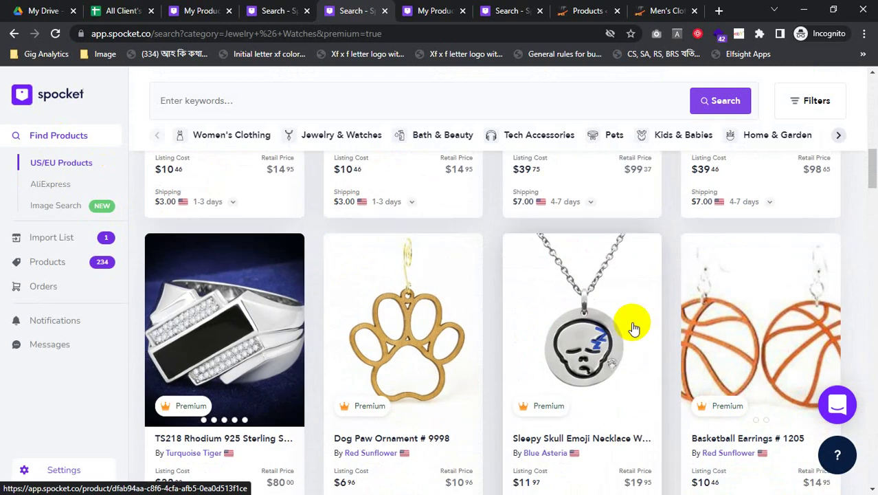
scroll(639, 325, down, 2)
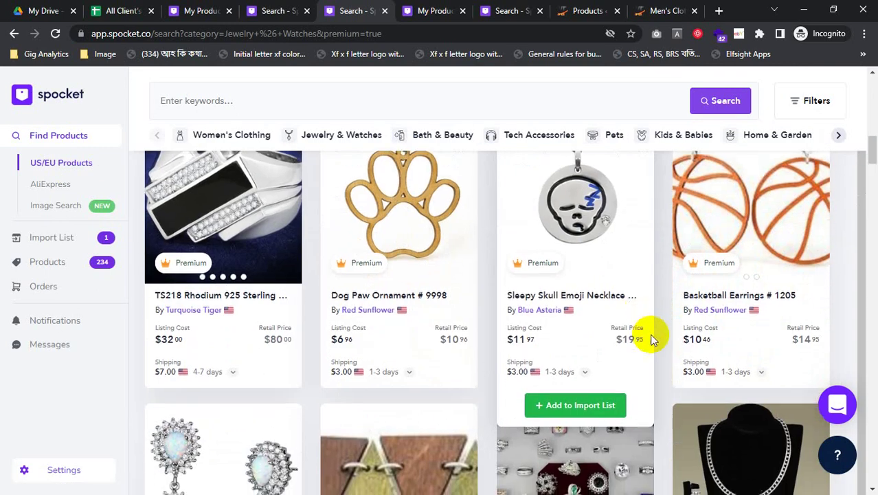
scroll(646, 328, down, 3)
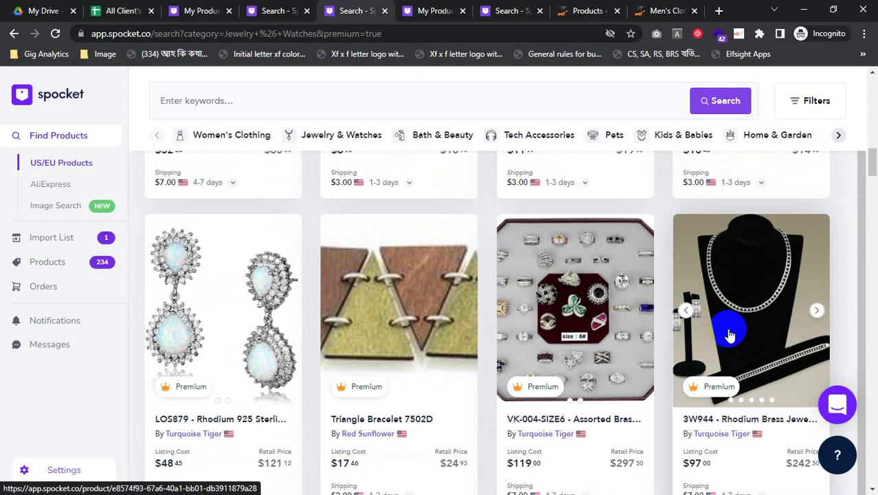
scroll(729, 335, down, 5)
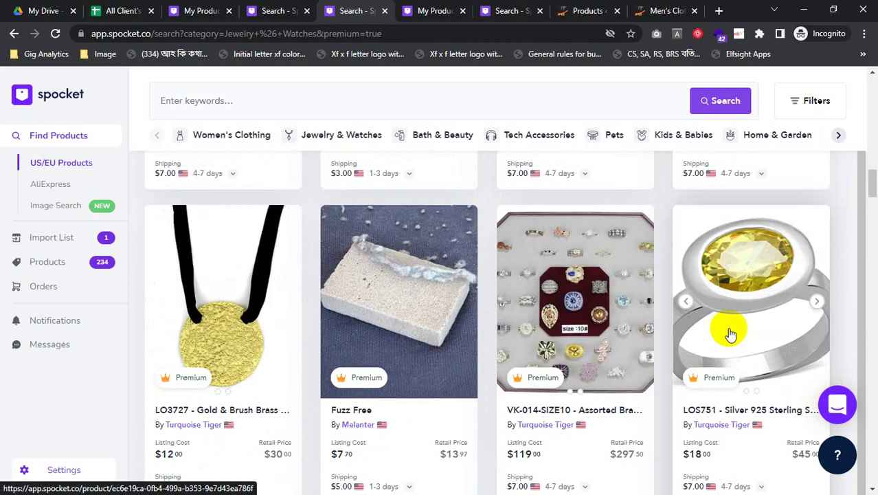
Open the LOS751 silver topaz ring and add it to the Import List, making 2 products.
click(750, 381)
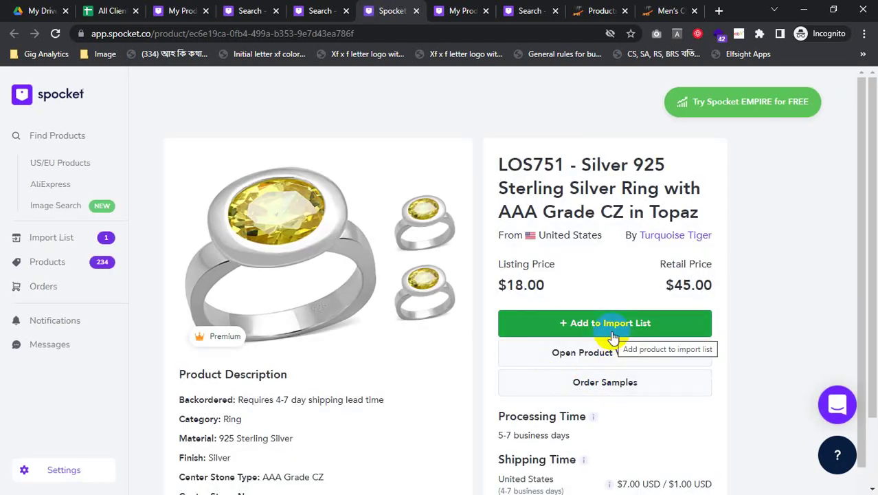
key(Print)
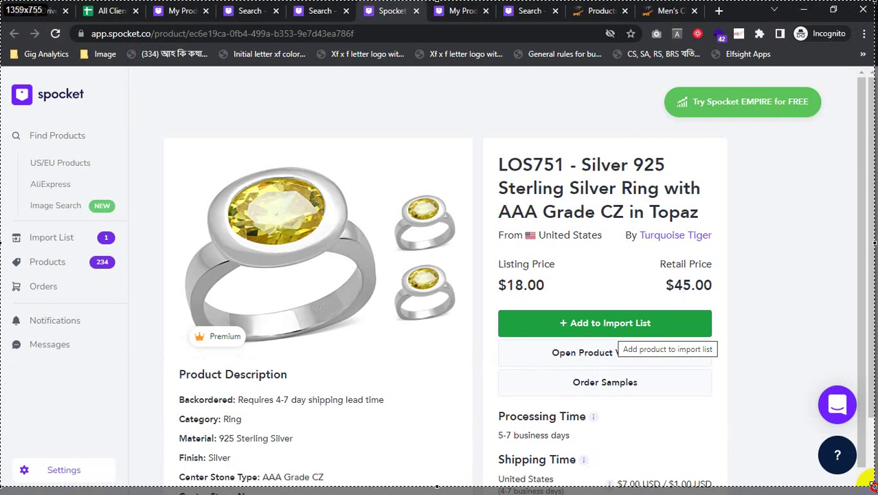
drag(871, 485, 871, 485)
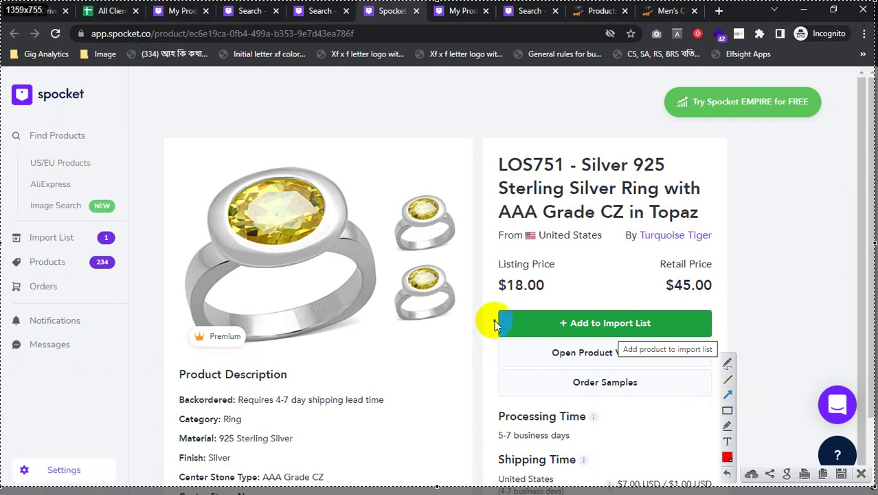
mouse_move(496, 322)
mouse_down()
mouse_move(343, 310)
mouse_move(112, 240)
mouse_up()
key(ctrl+c)
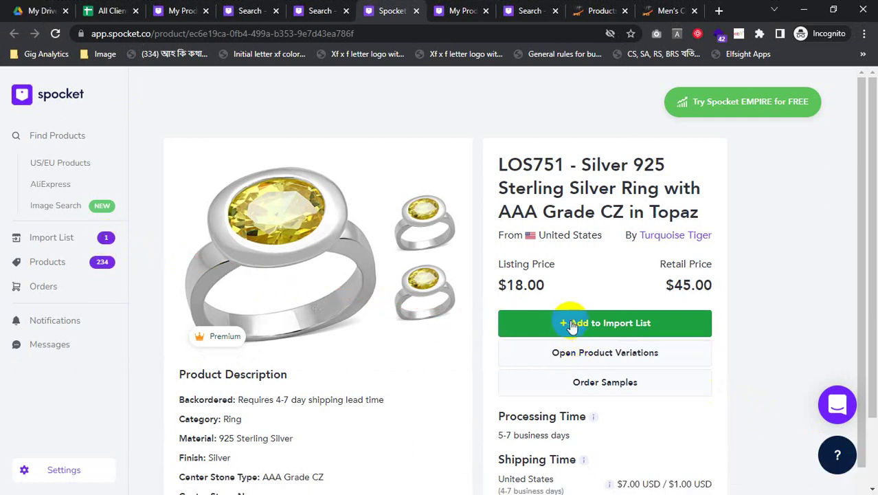
click(573, 329)
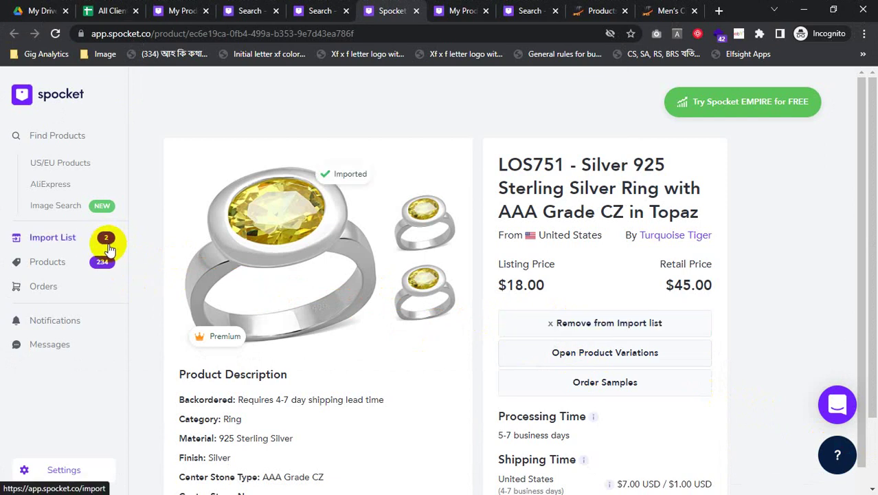
Open the Import List and scroll to the Stella top's editable name.
click(91, 244)
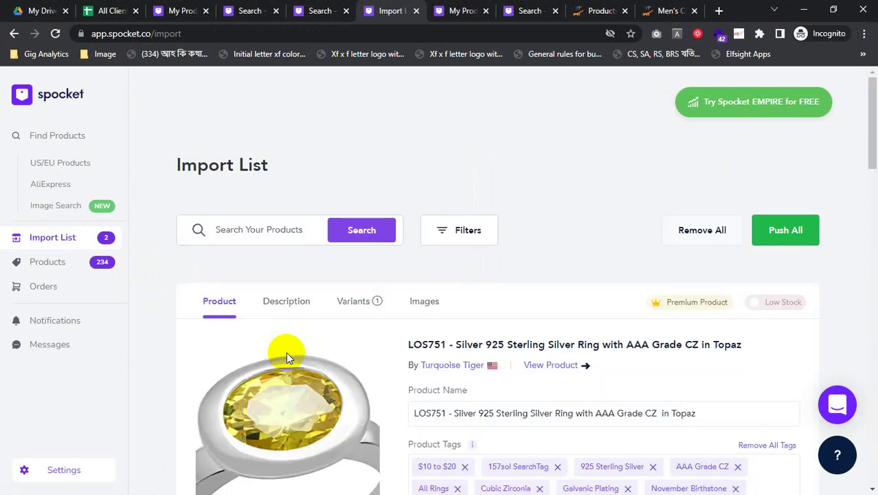
scroll(428, 363, down, 6)
scroll(482, 371, down, 2)
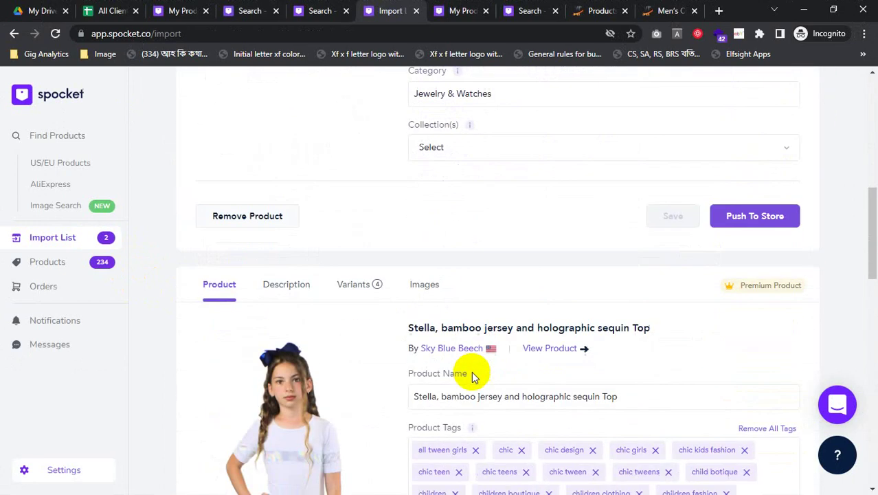
scroll(353, 406, down, 2)
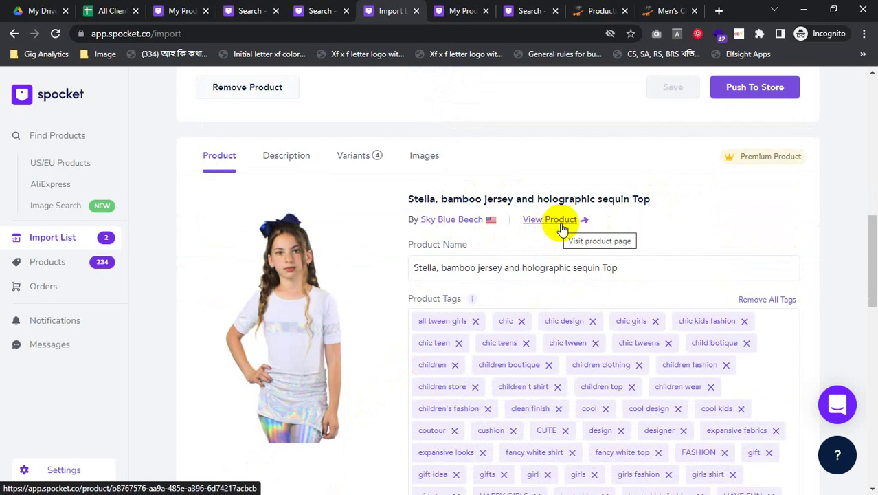
scroll(563, 229, down, 1)
click(622, 205)
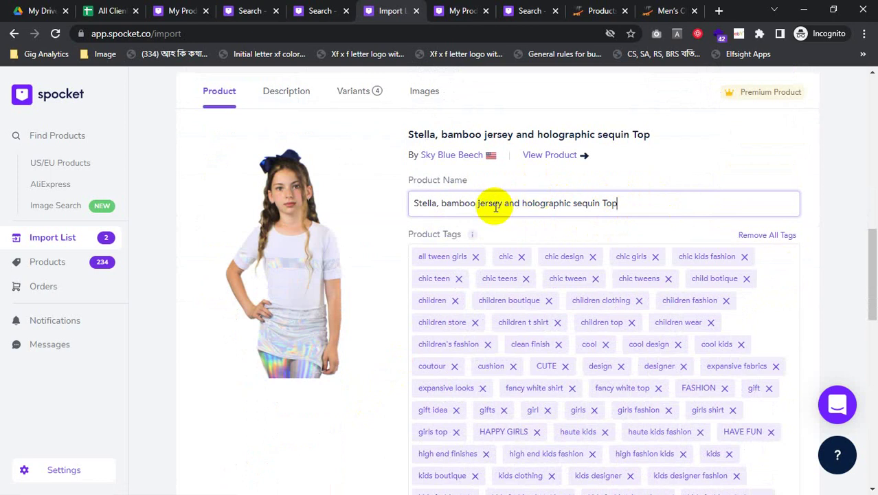
scroll(605, 200, up, 1)
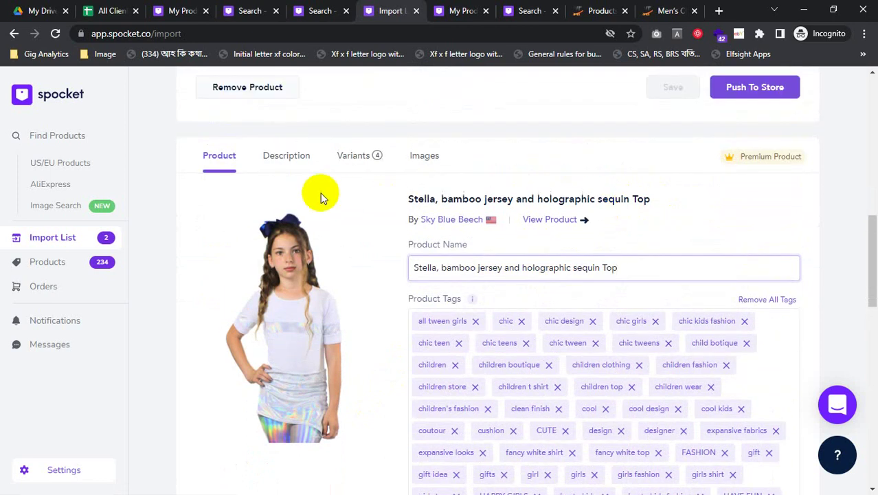
Check the Stella top's description, four variants priced at 42 and three images, then return to Product.
click(300, 163)
scroll(247, 286, down, 2)
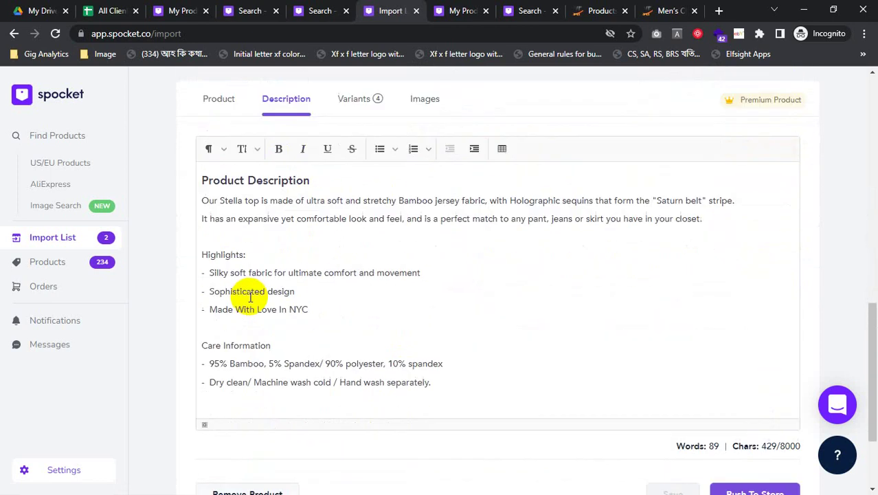
click(457, 307)
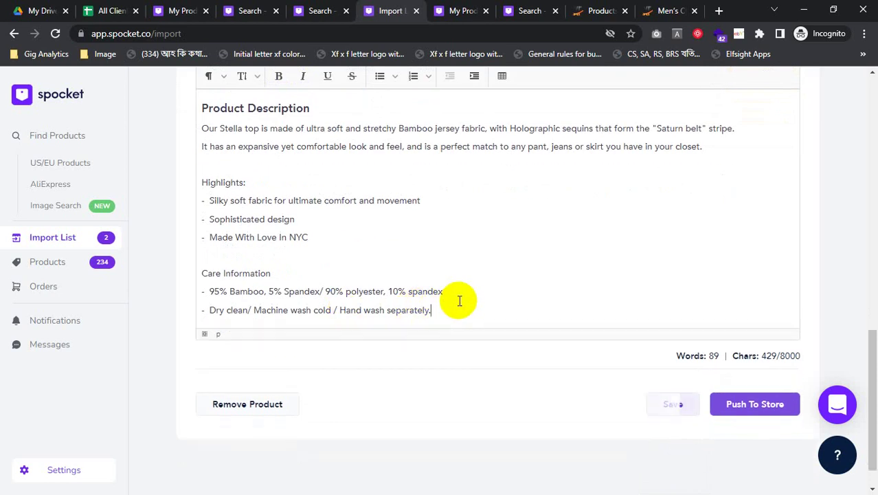
scroll(298, 234, up, 2)
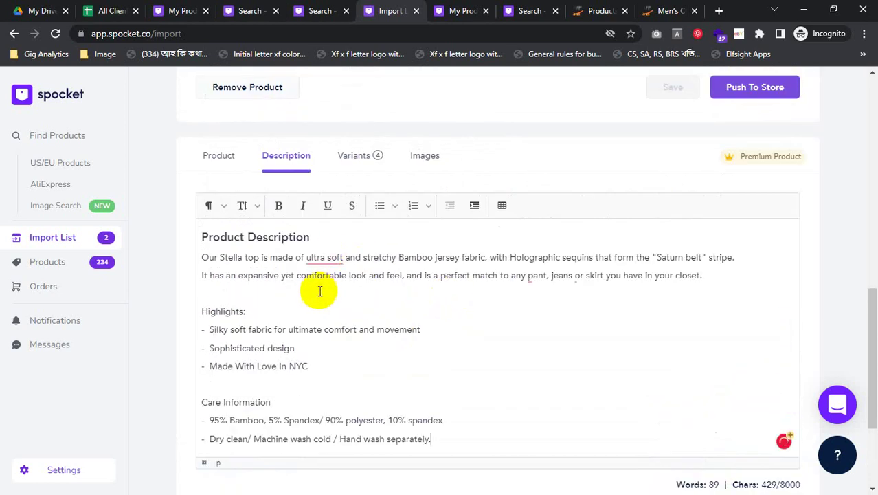
click(375, 162)
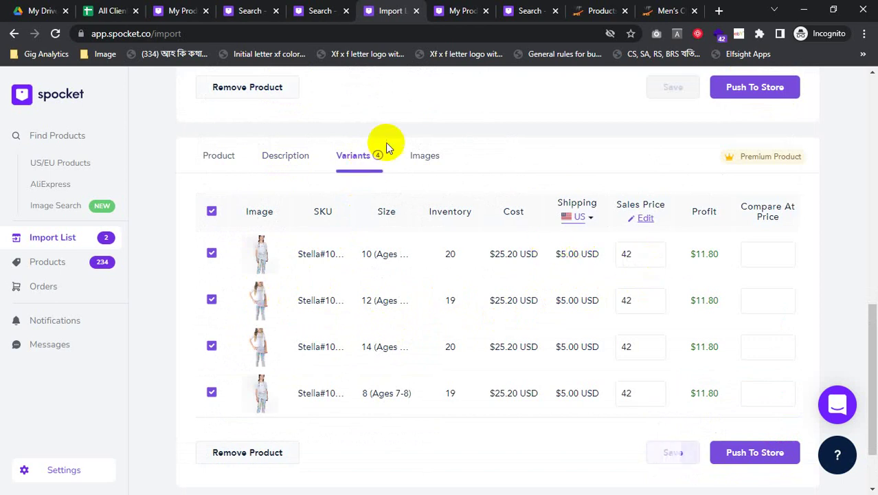
click(441, 158)
mouse_move(405, 269)
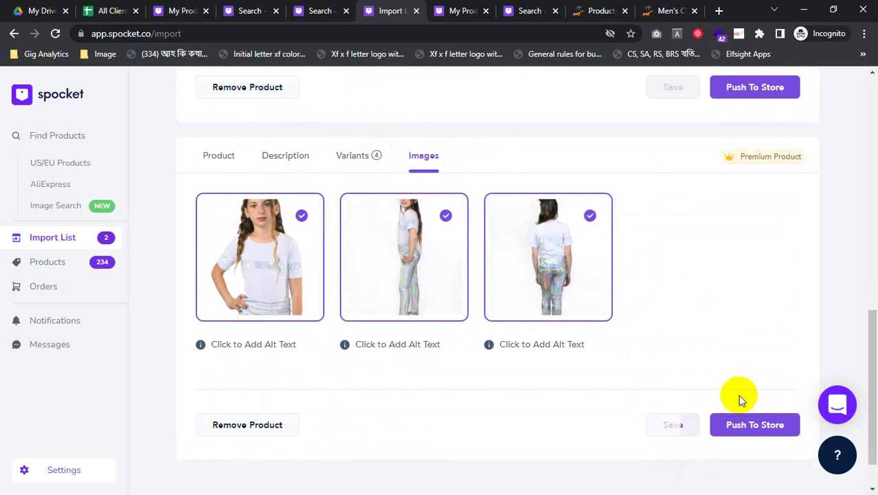
scroll(536, 334, down, 1)
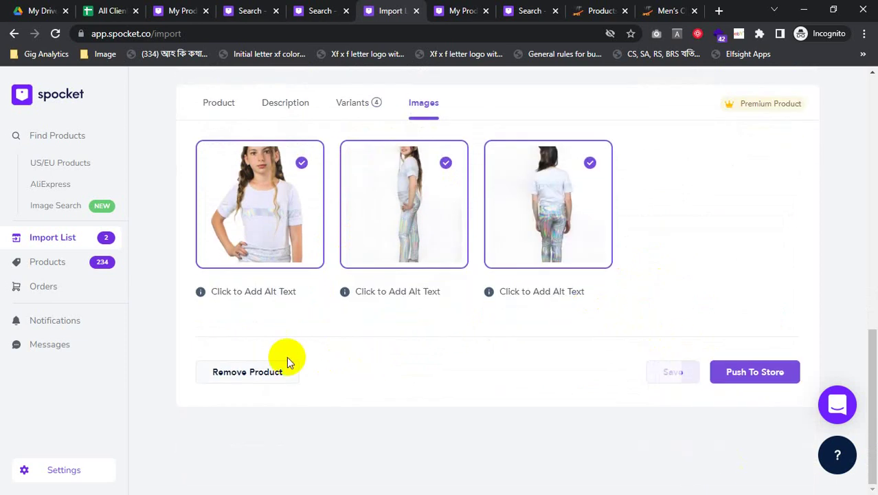
scroll(240, 237, up, 2)
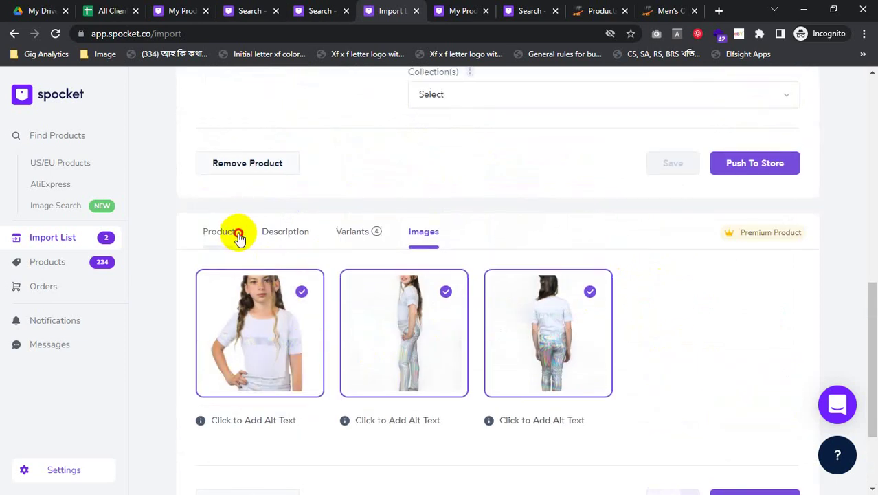
click(238, 233)
scroll(605, 254, down, 3)
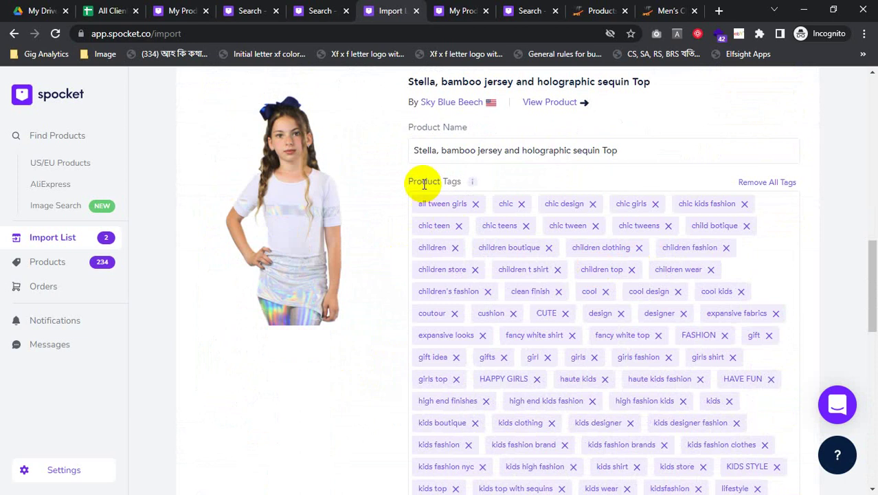
Remove all of the Stella top's tags and confirm its category reads Kids & Babies.
click(768, 182)
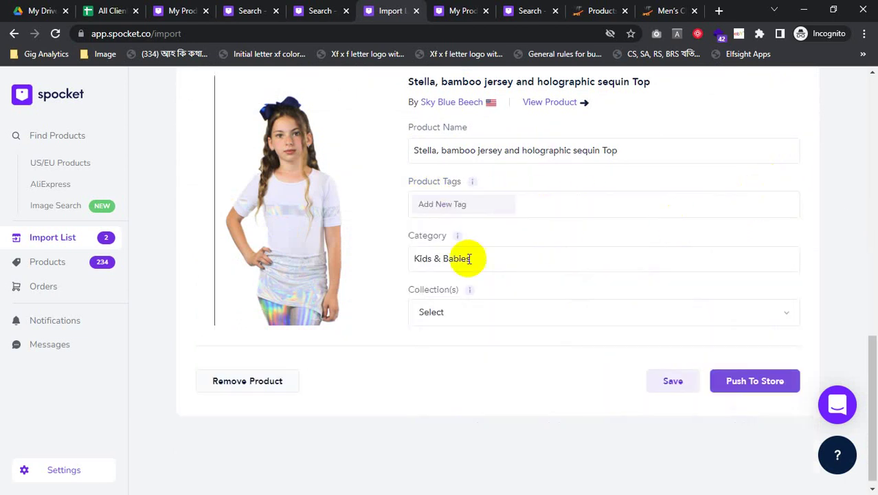
click(457, 208)
scroll(481, 253, down, 1)
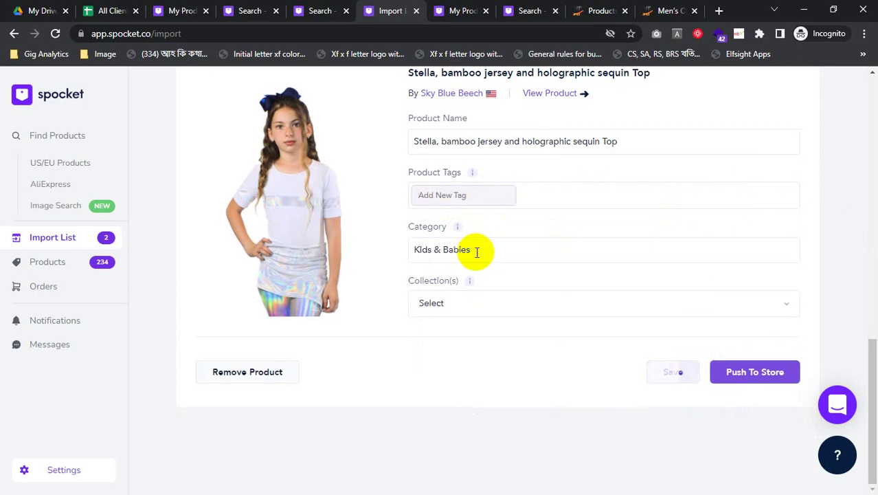
click(477, 251)
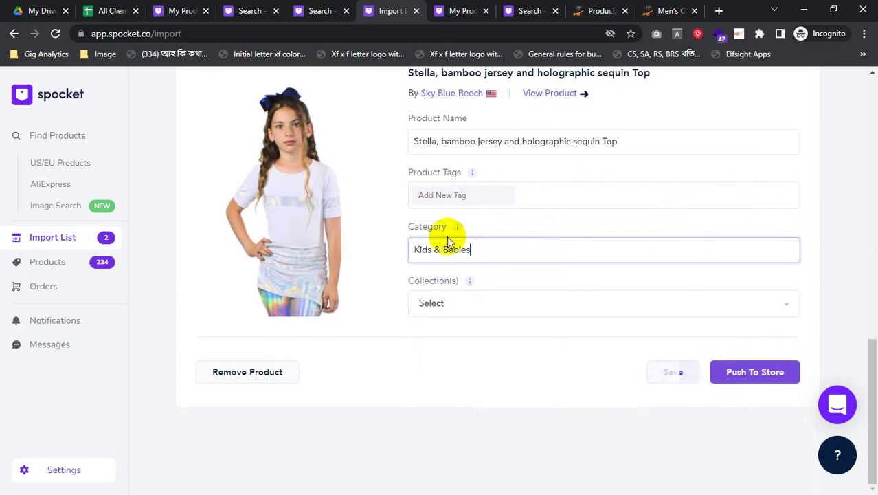
drag(486, 250, 397, 250)
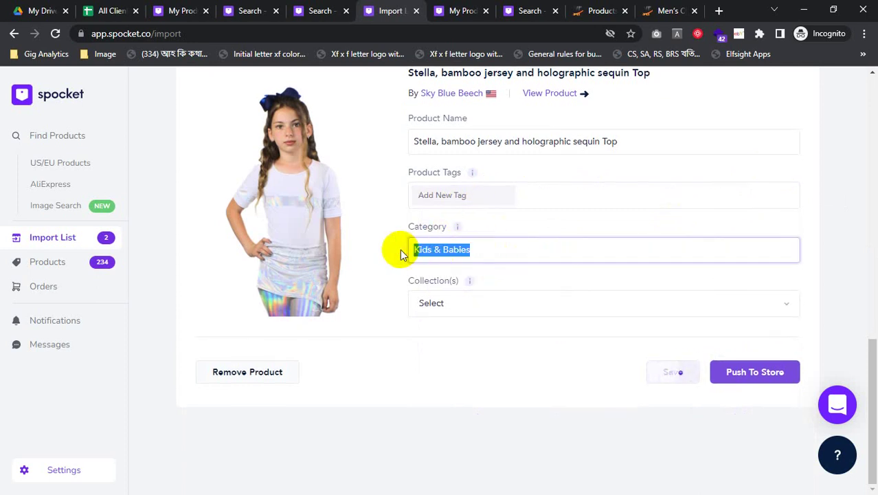
drag(490, 249, 417, 249)
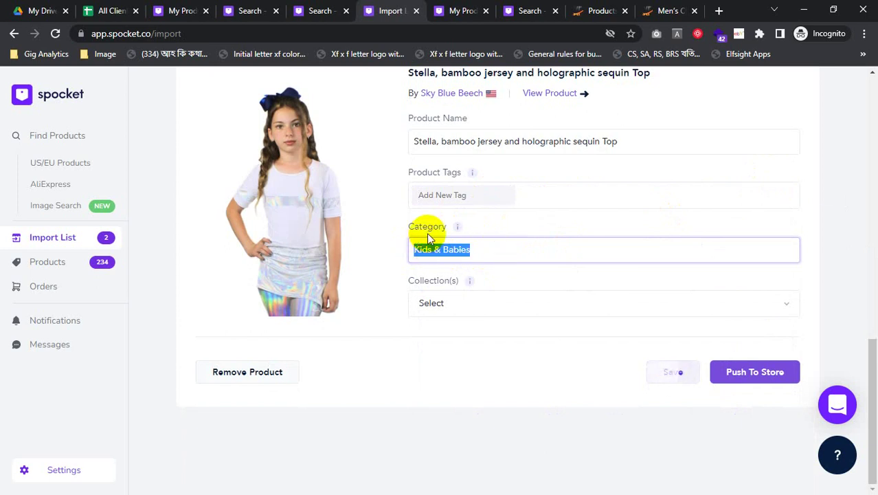
Open and close the Collection(s) list without assigning one, then switch to WordPress in Firefox.
click(455, 307)
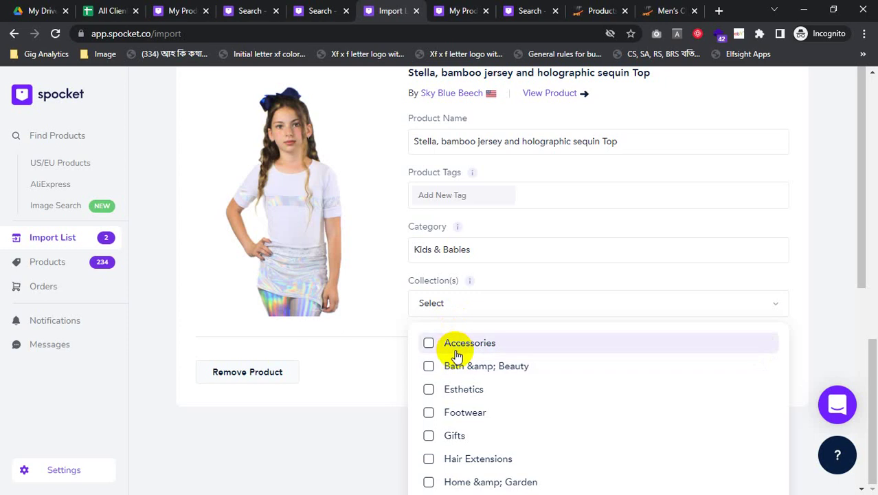
click(474, 250)
triple_click(481, 315)
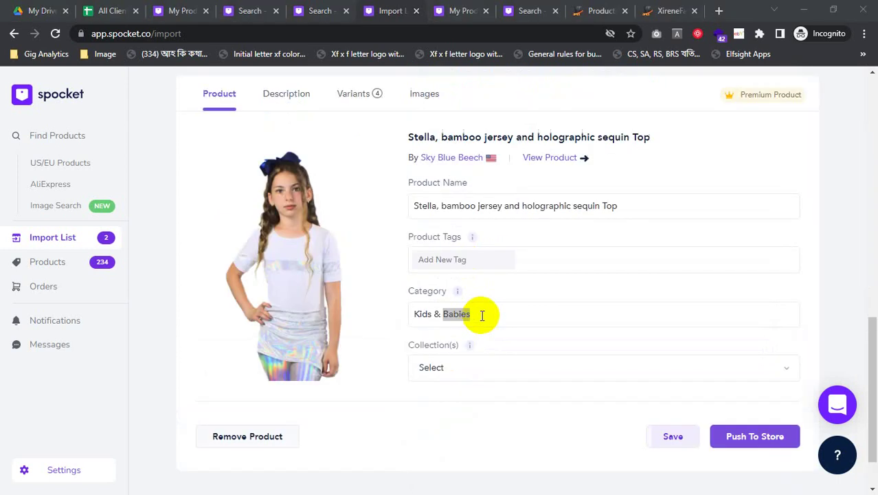
key(alt+Tab)
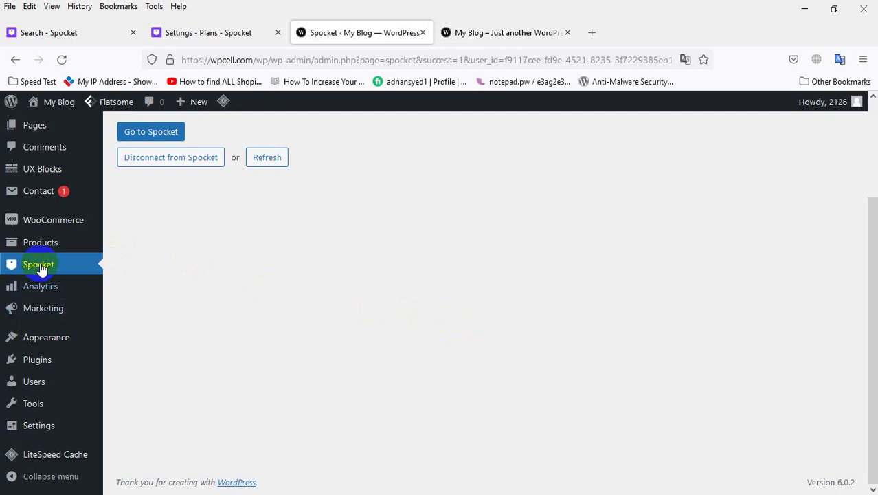
Navigate the WordPress admin menus to the product Categories page.
mouse_move(53, 249)
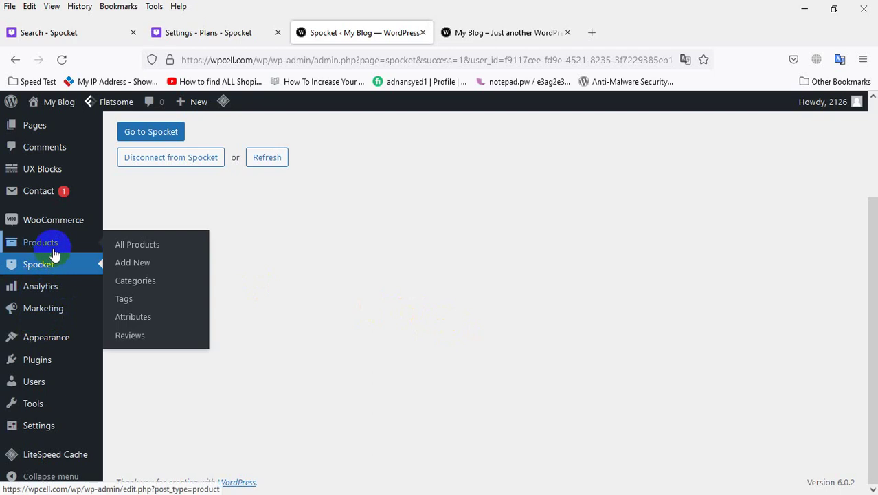
click(145, 265)
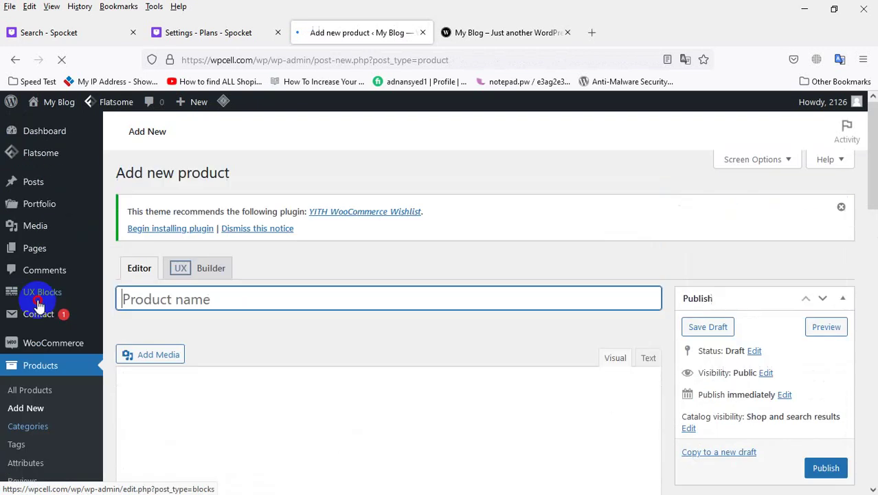
click(40, 300)
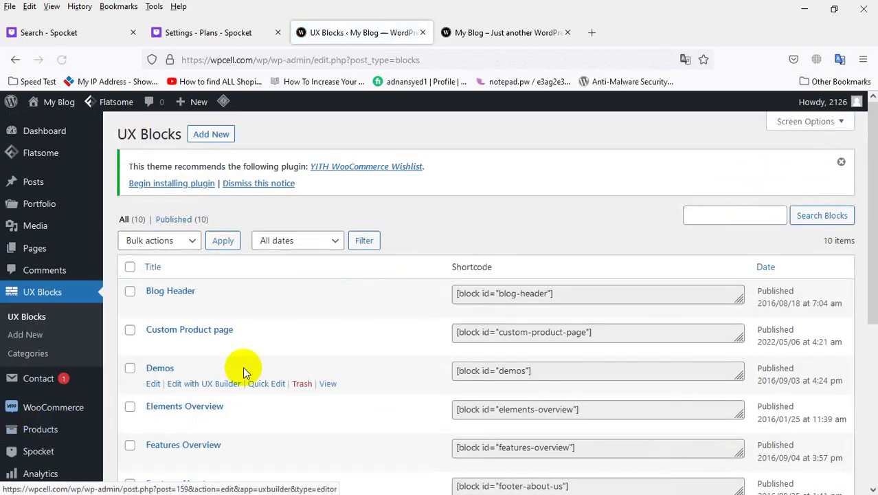
scroll(82, 366, down, 2)
scroll(58, 364, down, 2)
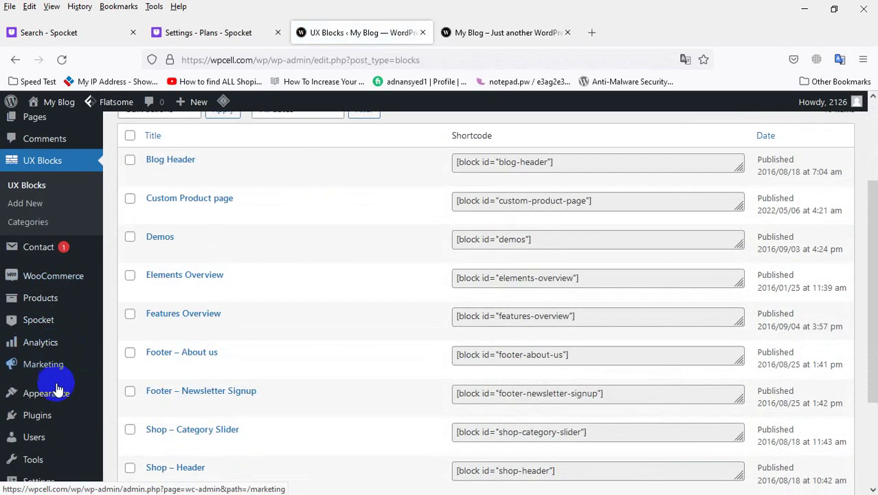
mouse_move(60, 309)
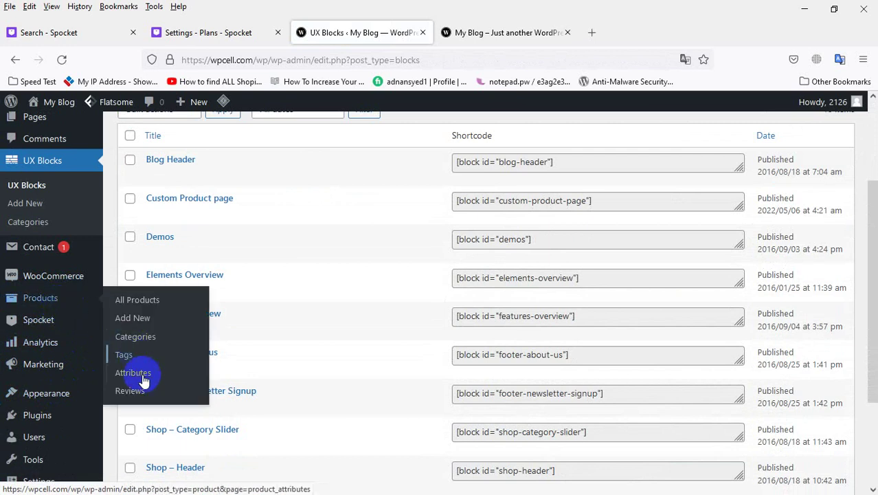
click(152, 346)
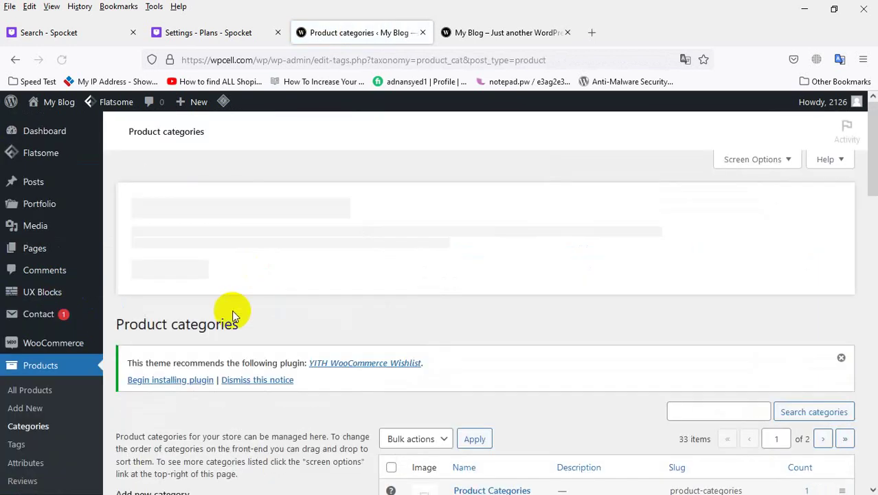
Create a new product category named 'Kids & Babies'.
scroll(231, 309, down, 5)
text(Kids & Babies)
scroll(213, 350, down, 7)
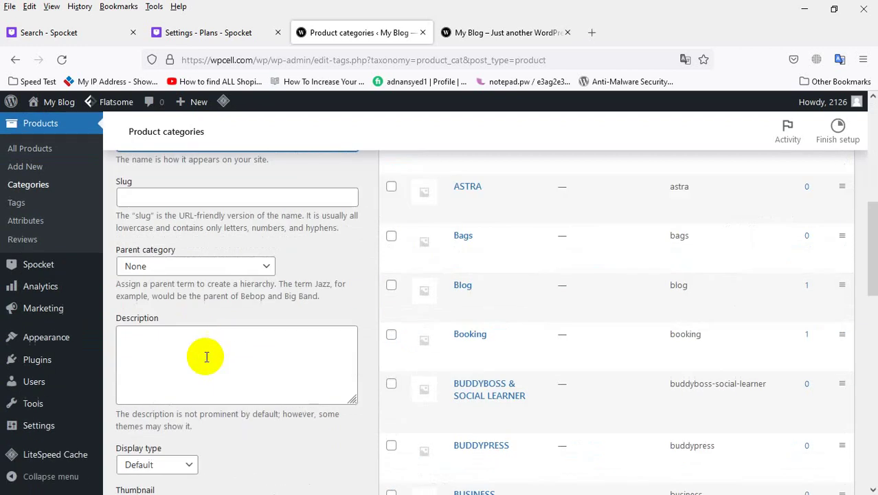
click(163, 307)
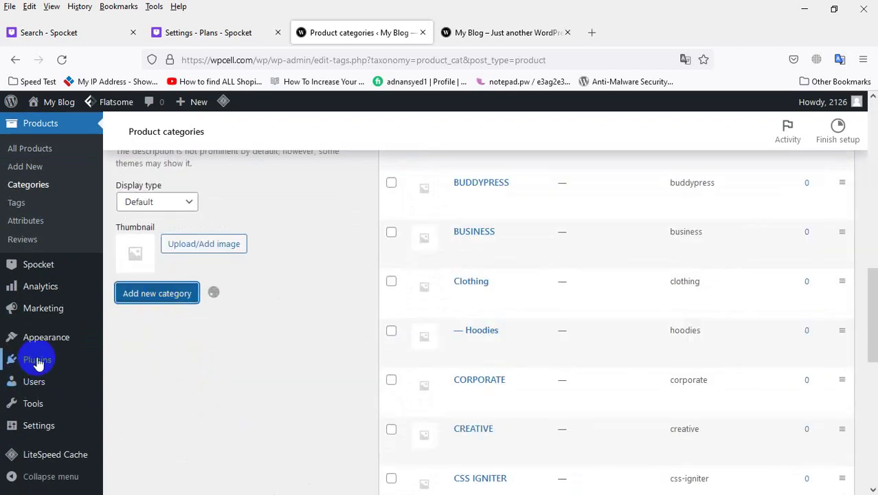
Open Appearance > Menus and check the live site's current menu.
mouse_move(27, 344)
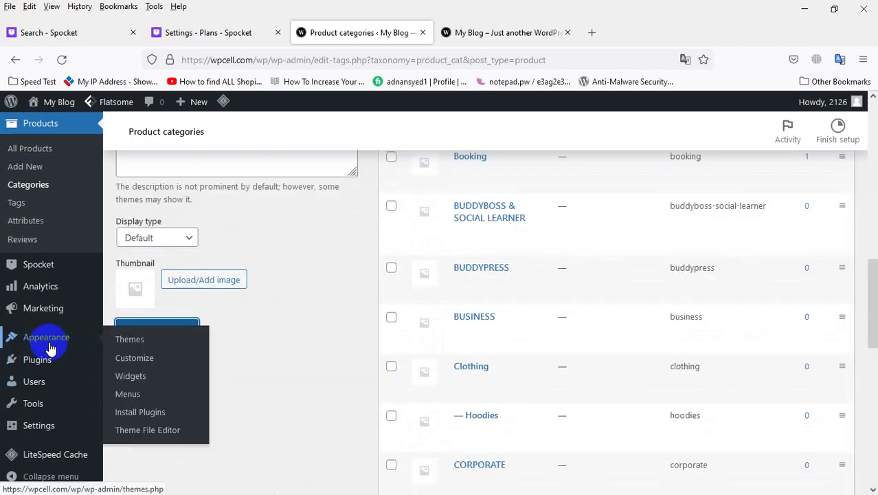
click(145, 400)
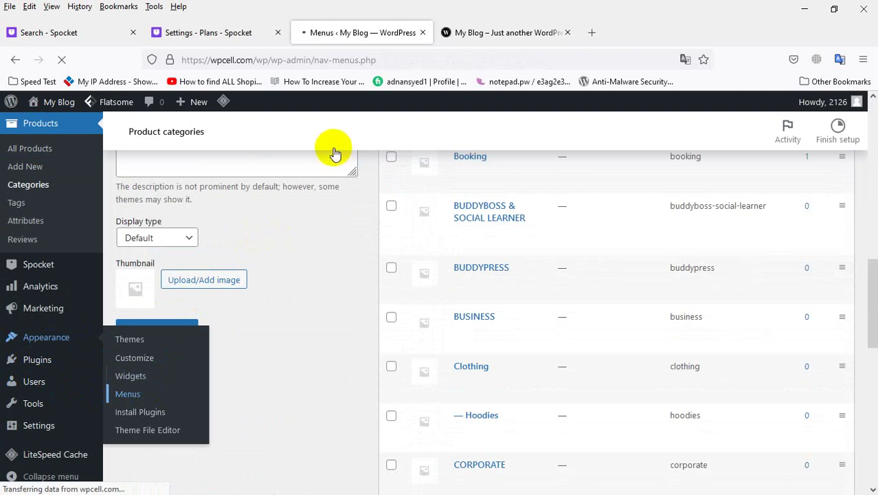
key(ctrl+Tab)
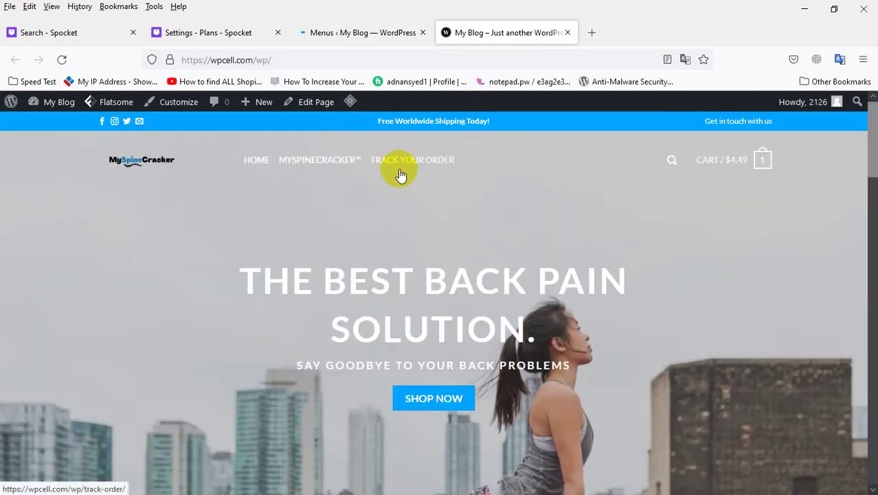
In the Menus admin, open Screen Options to enable the Product categories panel.
key(ctrl+shift+Tab)
scroll(290, 338, down, 3)
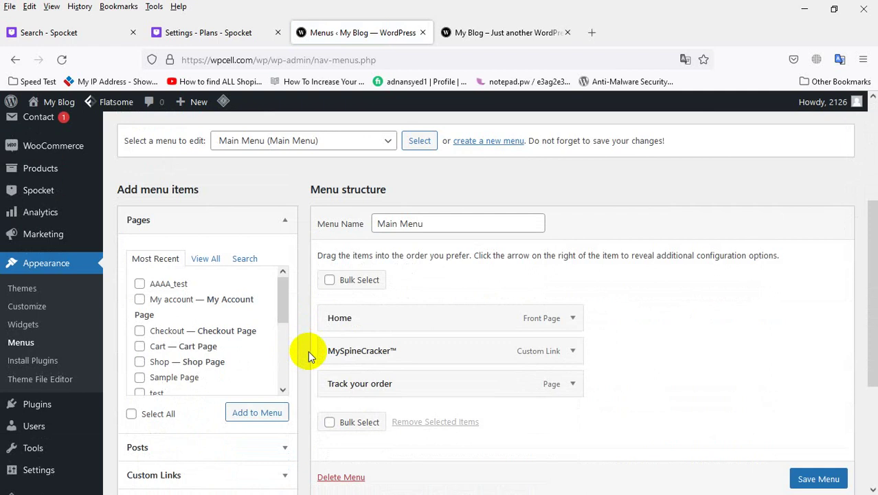
scroll(180, 426, down, 3)
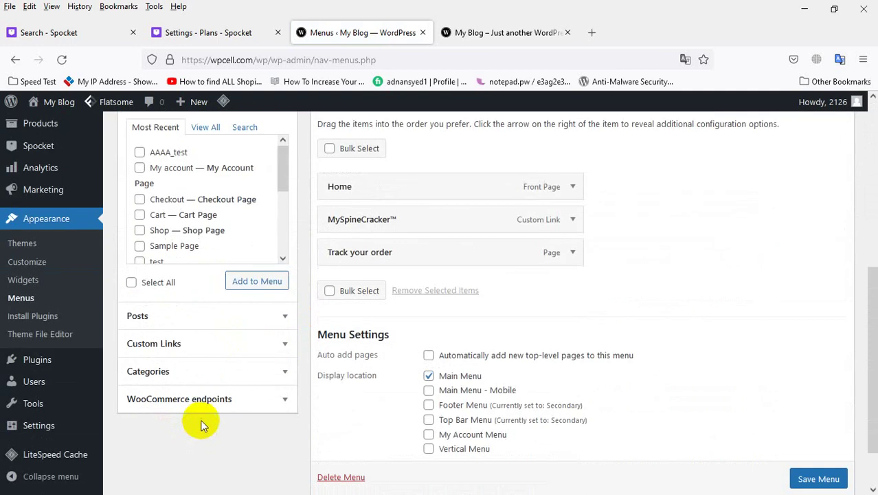
scroll(200, 418, up, 3)
scroll(789, 131, up, 3)
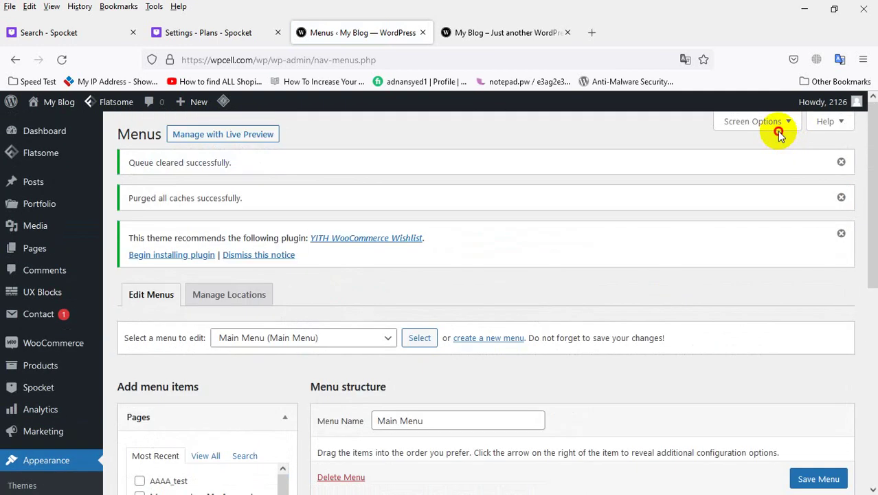
click(777, 131)
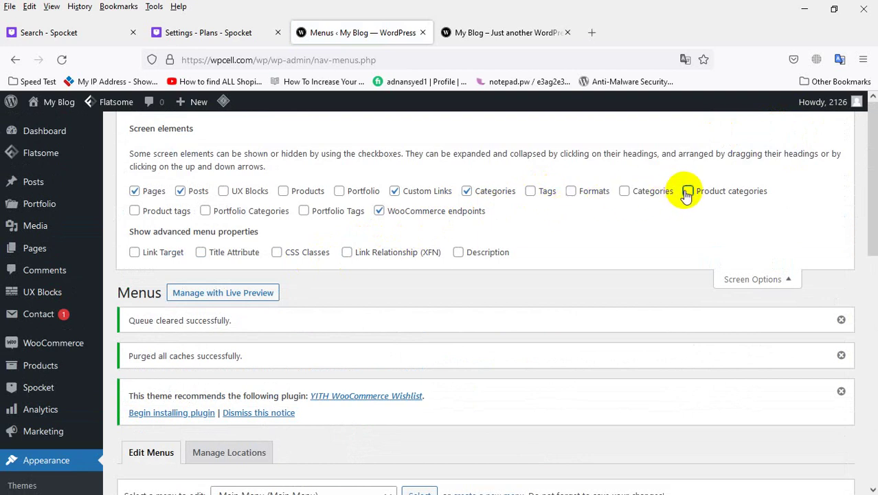
Add the Kids & Babies product category to the Main Menu and save it.
scroll(228, 353, down, 4)
scroll(206, 364, down, 5)
scroll(329, 366, down, 5)
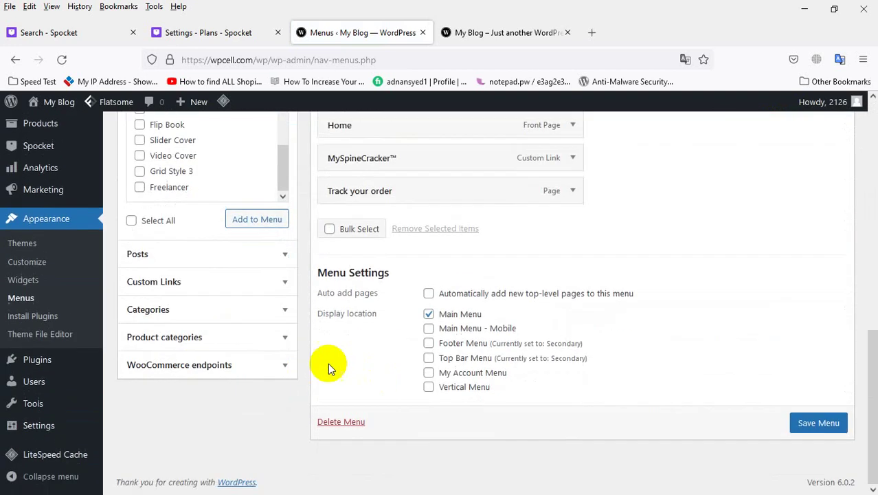
click(185, 341)
key(ctrl+f)
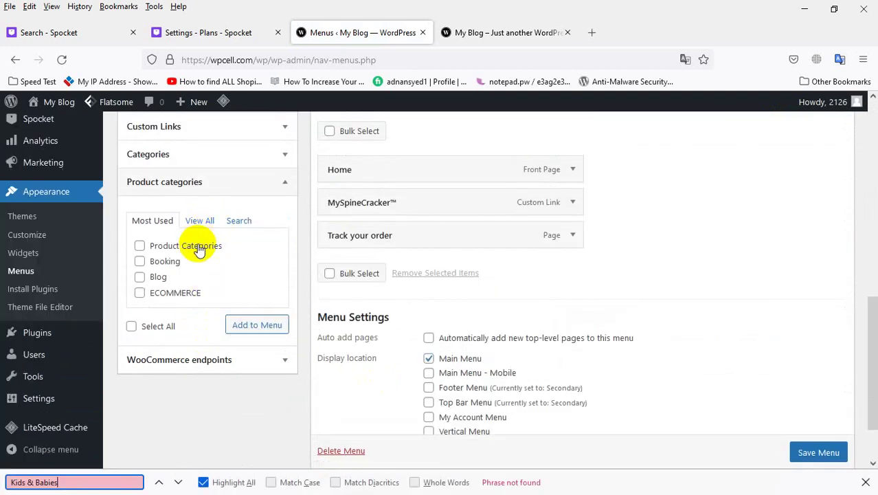
click(203, 228)
click(182, 296)
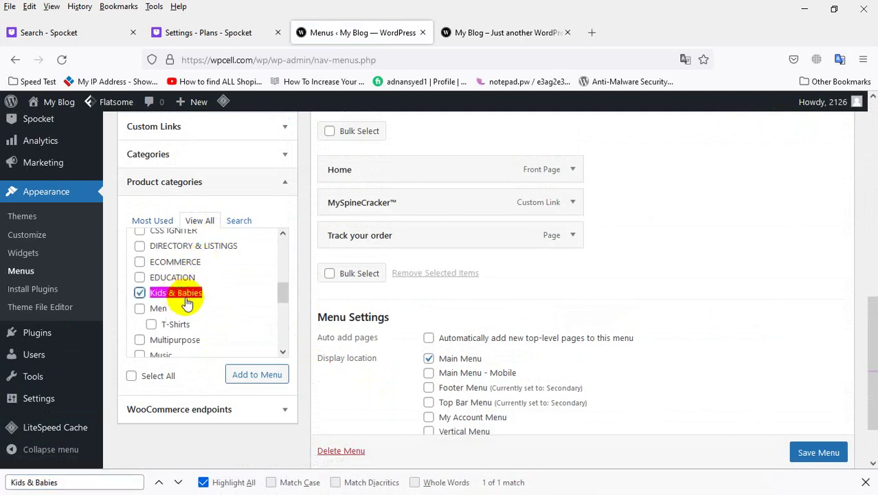
click(255, 373)
click(822, 453)
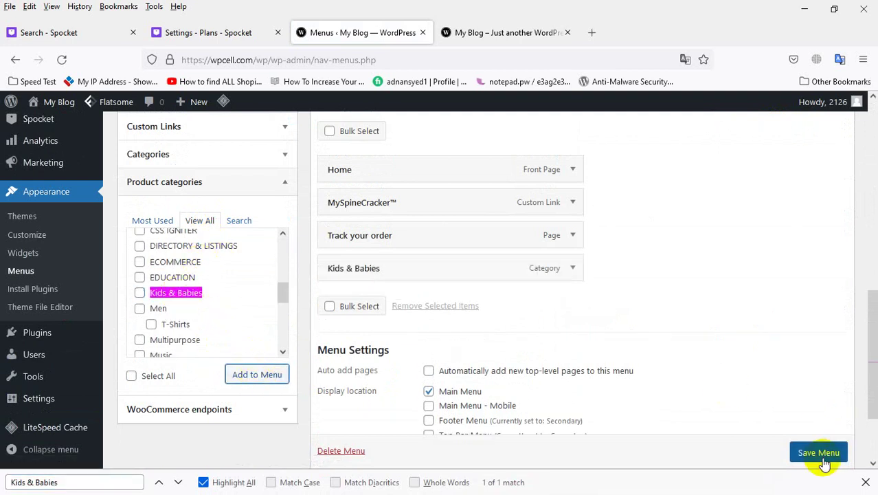
Reload the live store homepage to confirm the KIDS & BABIES menu item.
click(505, 33)
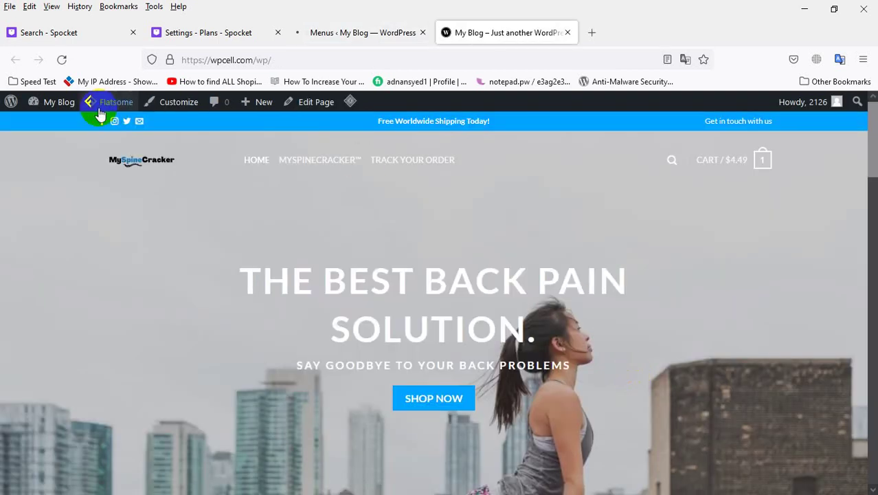
click(63, 61)
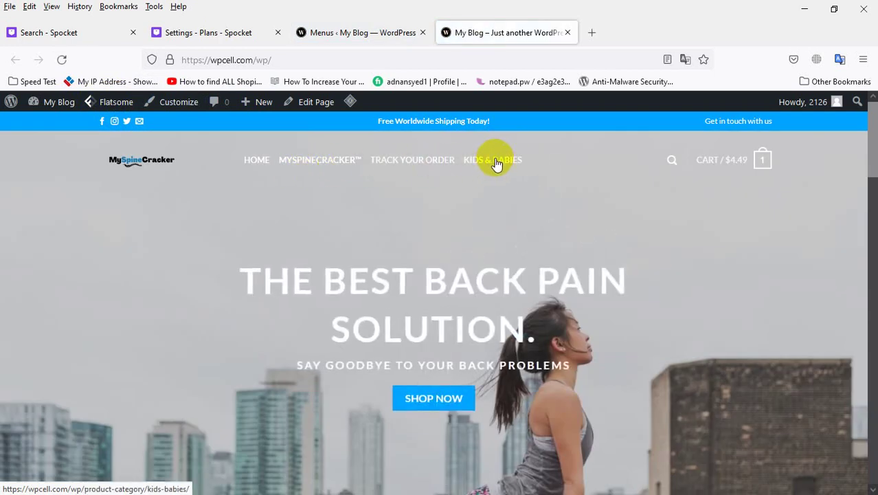
key(alt+Tab)
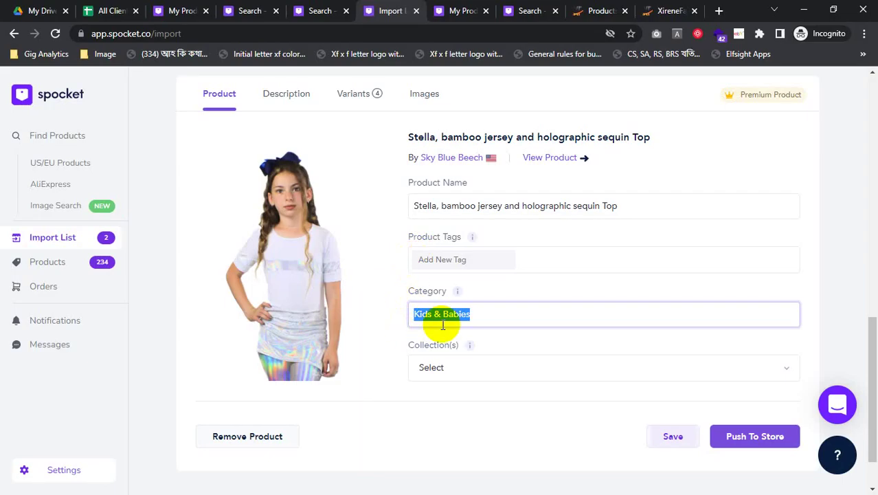
Assign the Kids & Babies collection to the Stella top in the Import List.
click(457, 382)
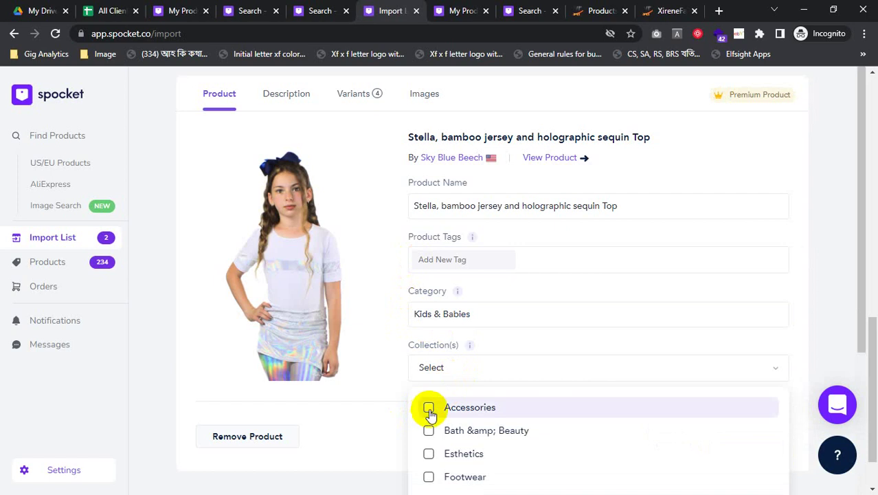
scroll(462, 413, down, 2)
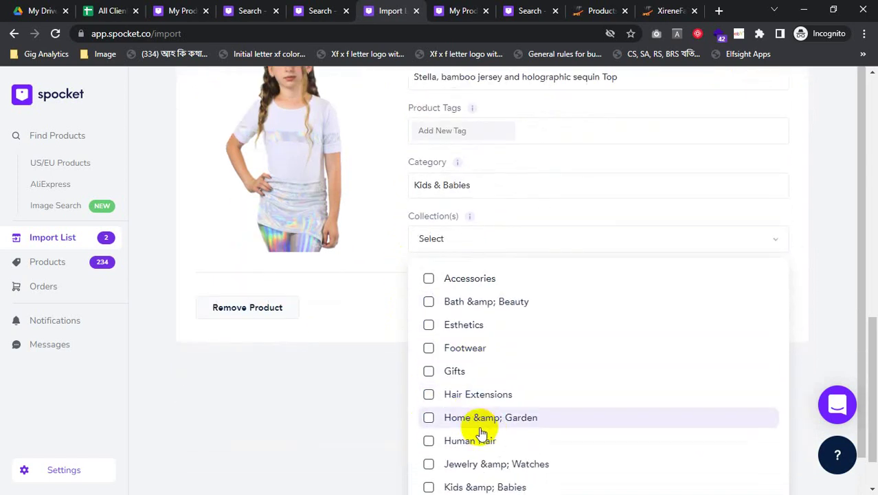
scroll(481, 392, down, 1)
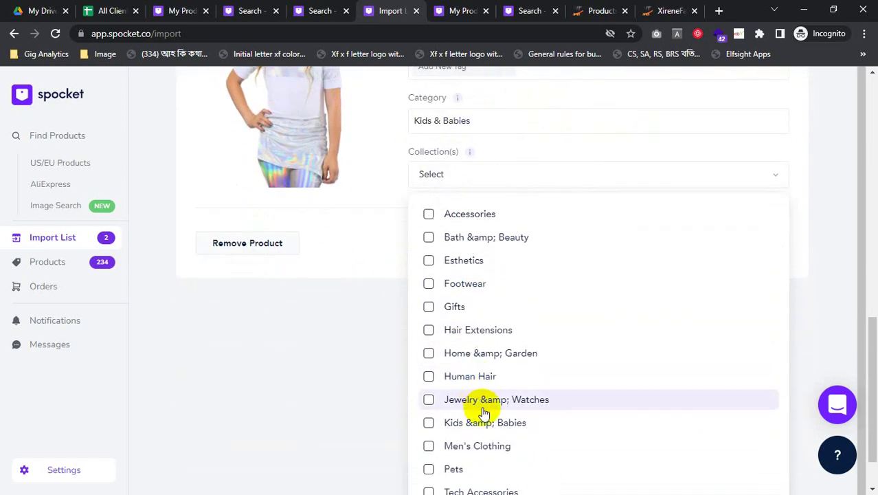
click(512, 426)
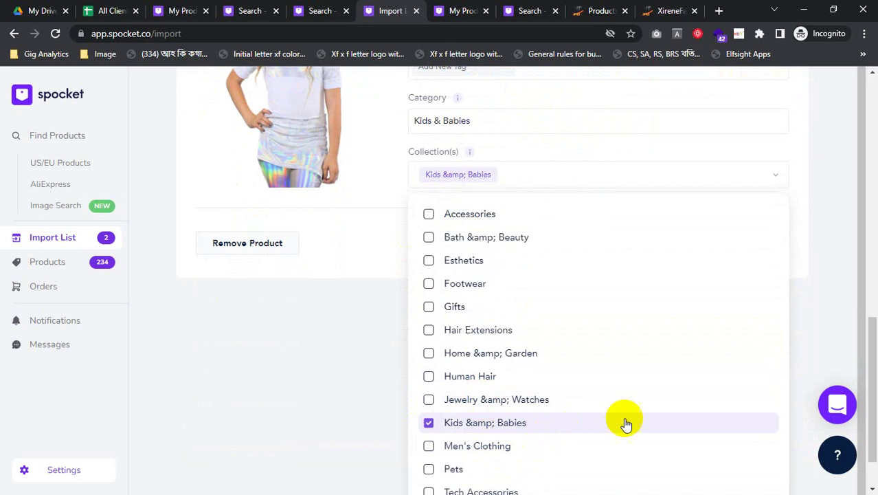
scroll(598, 179, up, 2)
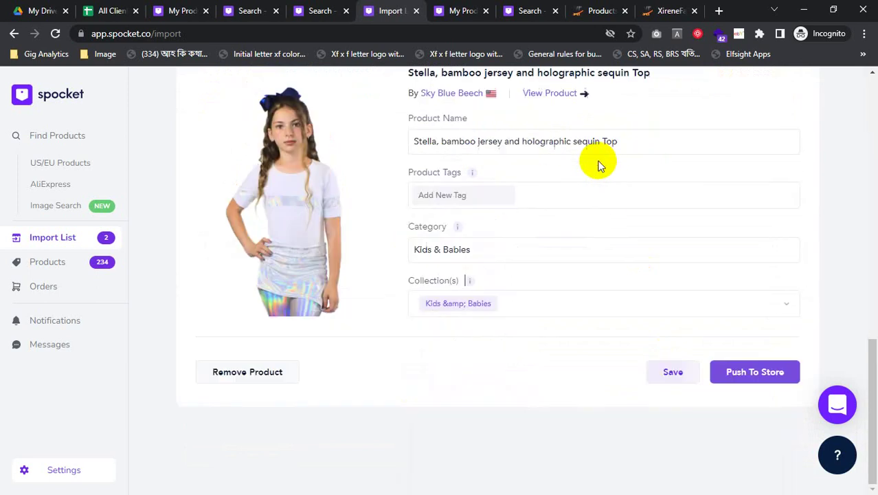
Push the Stella top to the store and review the remaining Import List items.
click(775, 376)
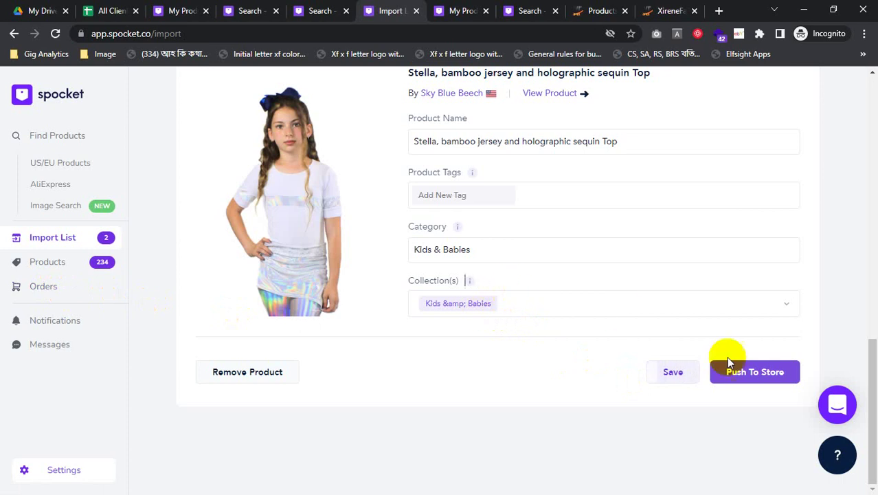
scroll(692, 337, up, 3)
scroll(692, 337, down, 3)
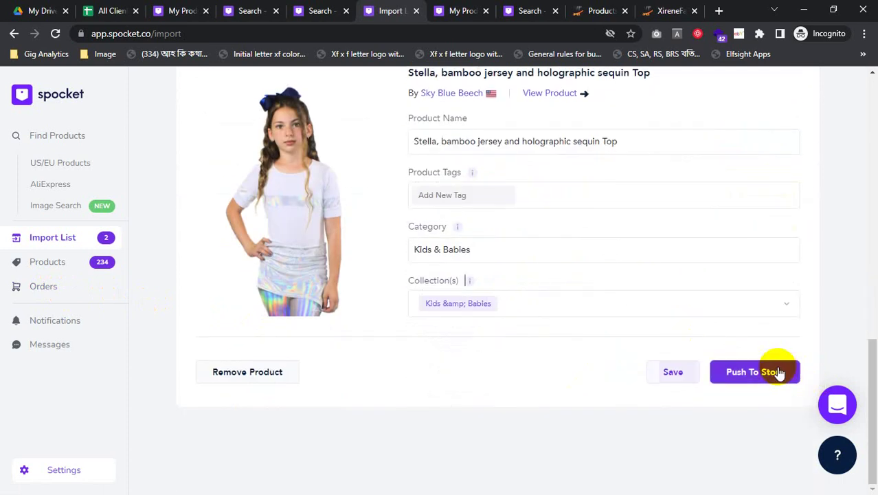
scroll(769, 362, up, 2)
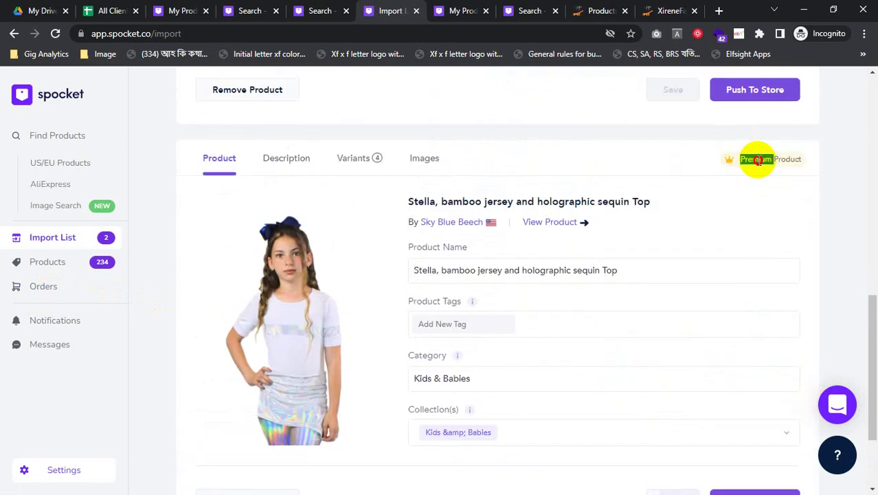
scroll(735, 195, up, 5)
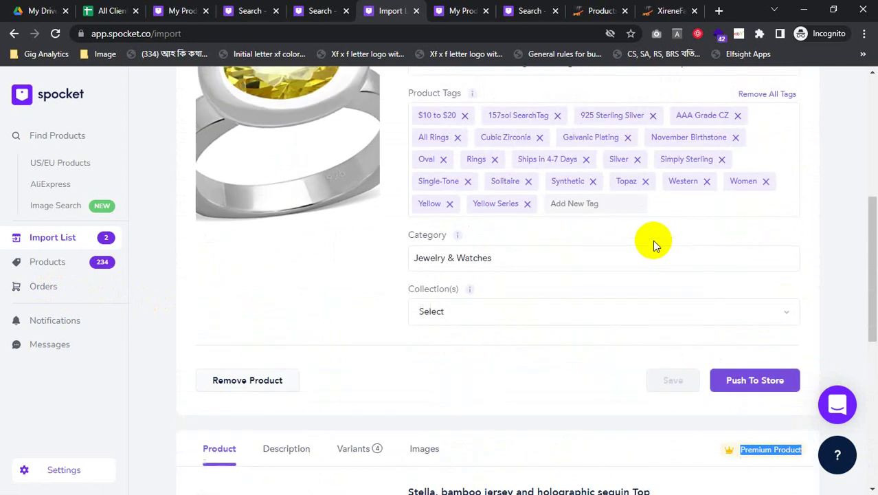
scroll(517, 271, up, 3)
scroll(662, 212, up, 1)
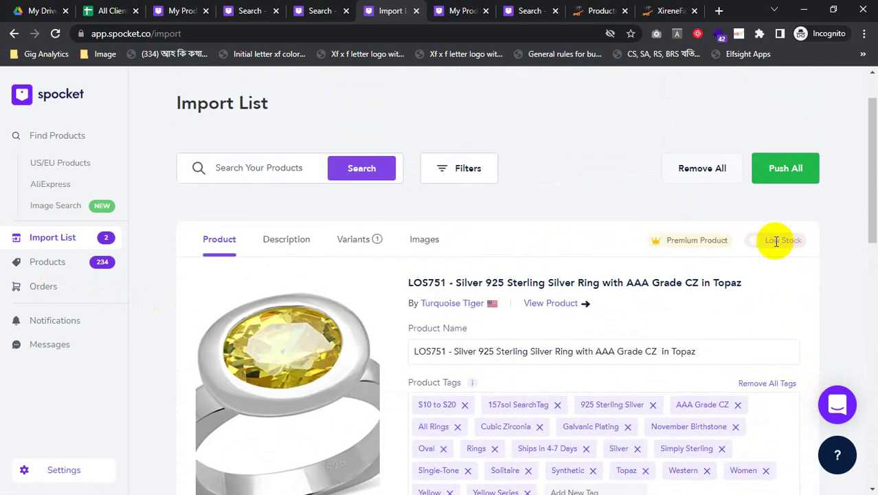
scroll(775, 240, down, 2)
scroll(44, 222, up, 3)
scroll(183, 199, down, 2)
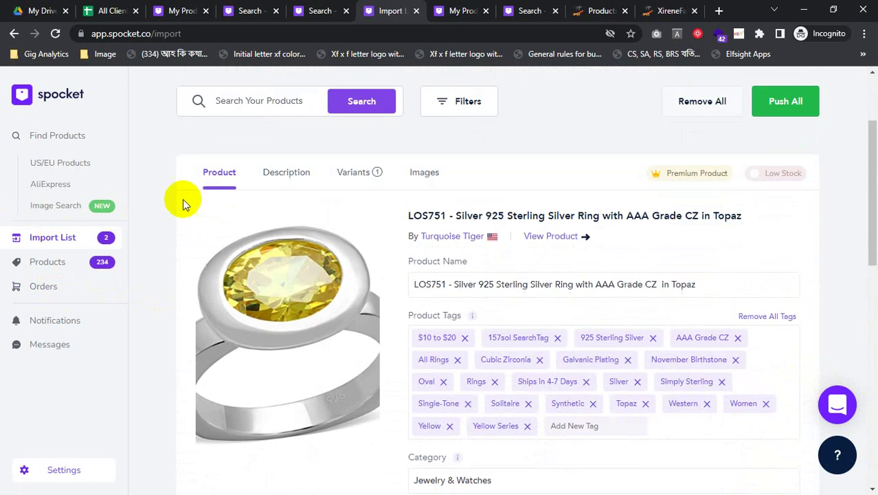
Add the Strong Suction Cup Shower Gel Shampoo Bathroom product from US/EU Products to the Import List.
click(62, 161)
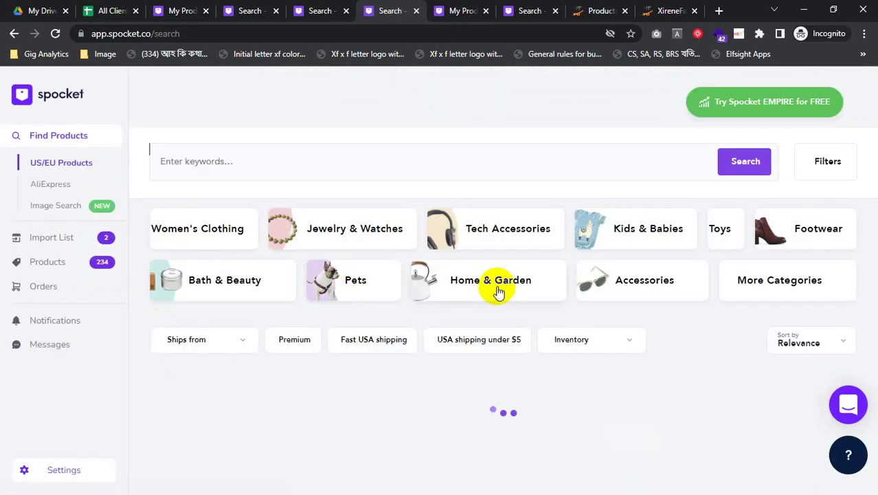
scroll(440, 357, down, 1)
scroll(433, 366, down, 3)
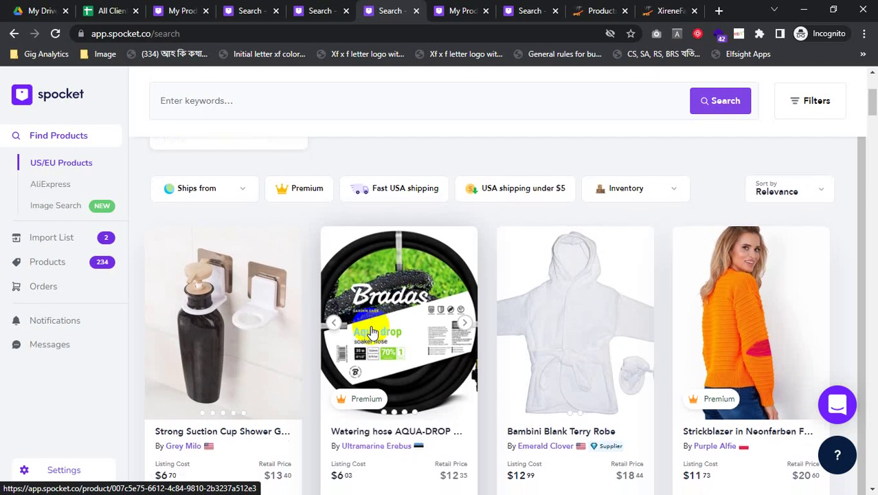
click(242, 345)
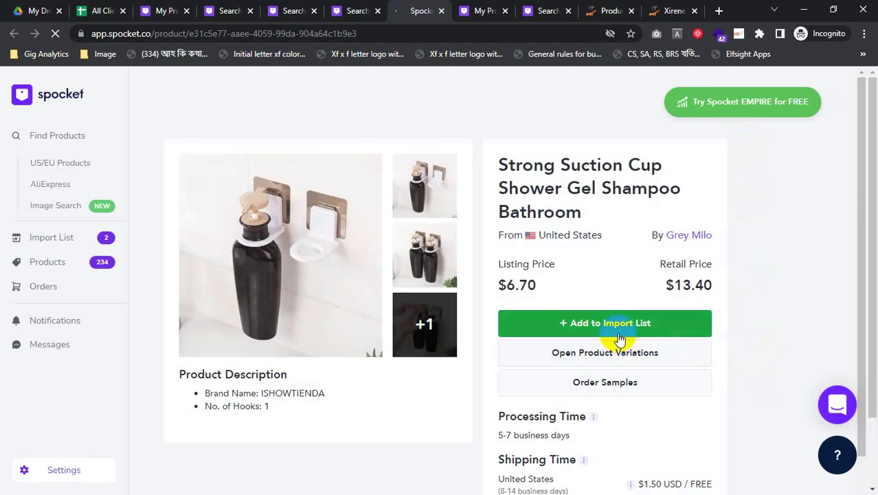
click(618, 337)
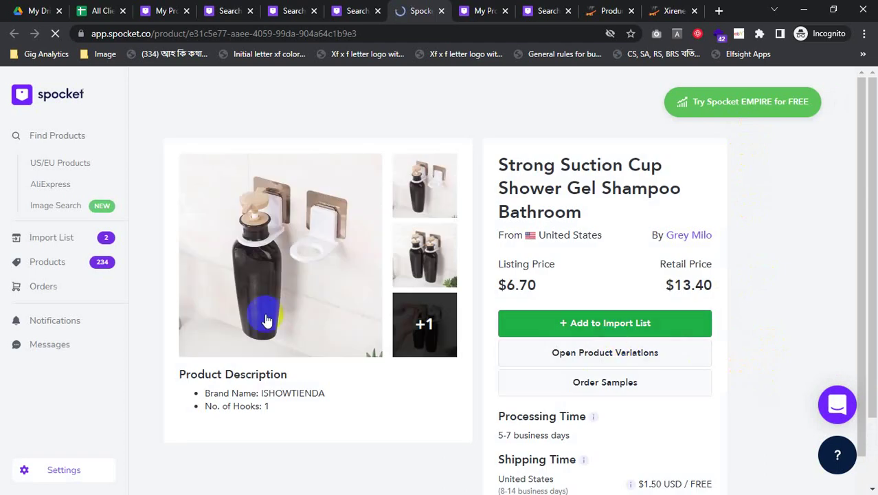
click(85, 237)
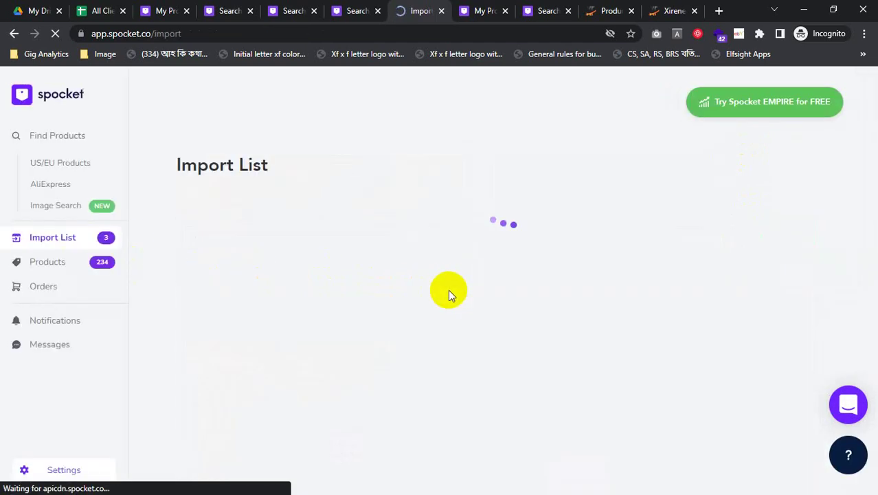
Search the Import List for Kids & Babies and inspect the products' collection dropdowns.
scroll(457, 305, down, 4)
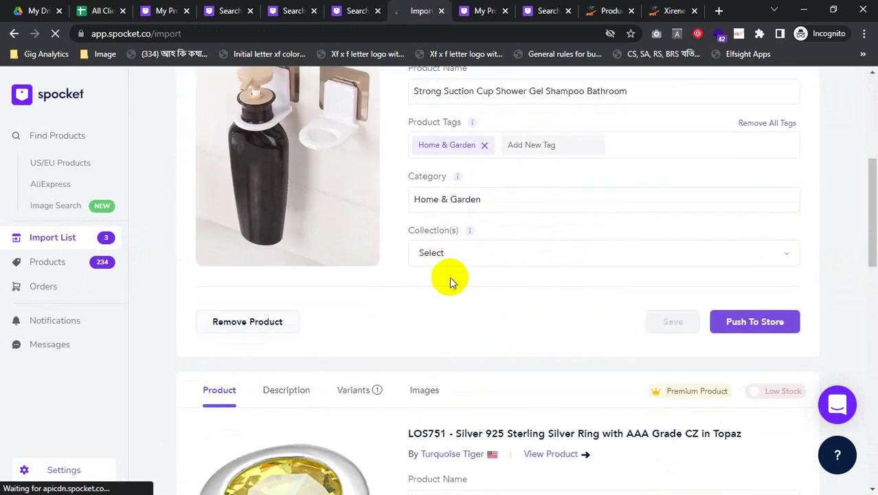
click(450, 256)
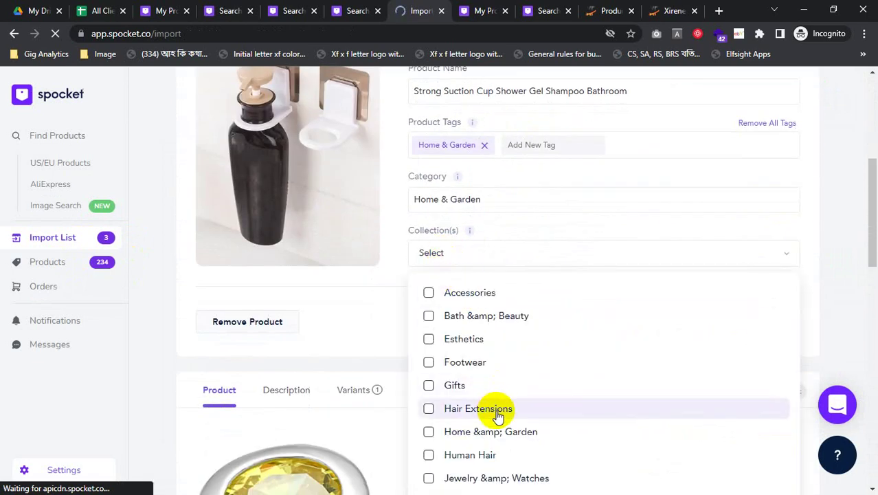
key(ctrl+f)
text(Kids & Babies)
click(447, 336)
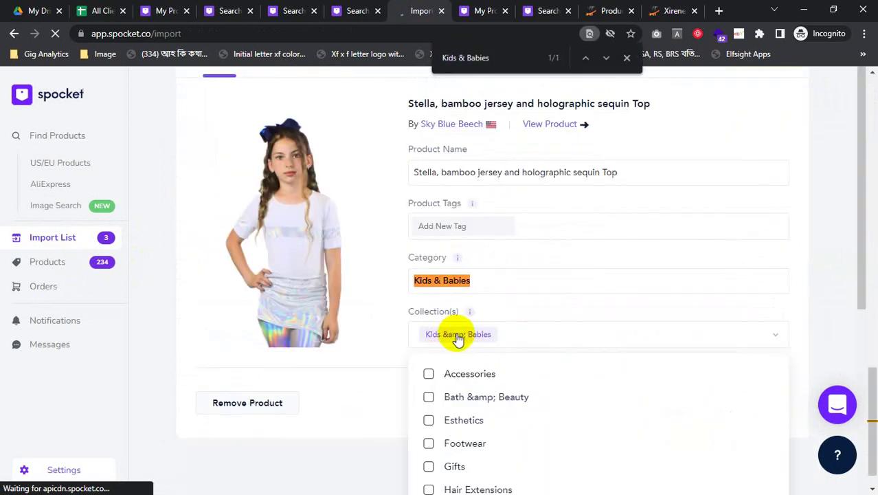
scroll(429, 291, up, 1)
scroll(427, 313, down, 10)
scroll(431, 308, up, 1)
scroll(441, 310, down, 5)
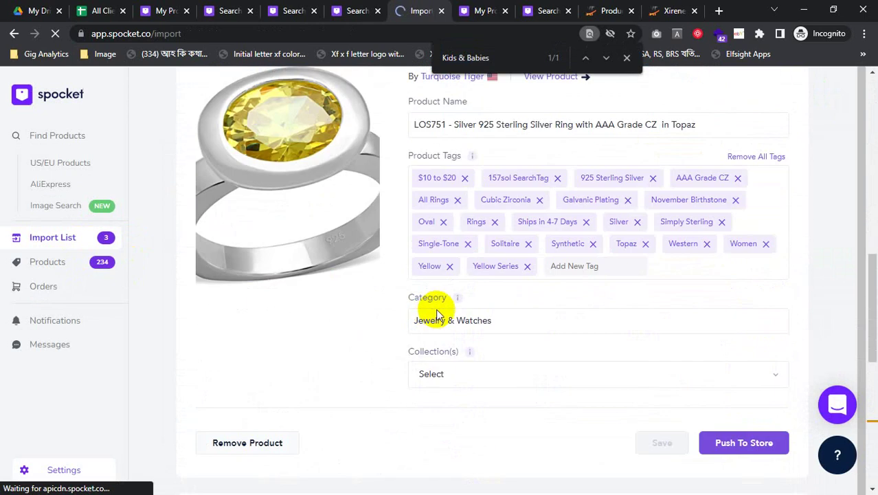
scroll(444, 311, up, 5)
Give the shower gel holder Men's Clothing and Accessories collections and push it to the store.
click(447, 195)
scroll(455, 349, down, 3)
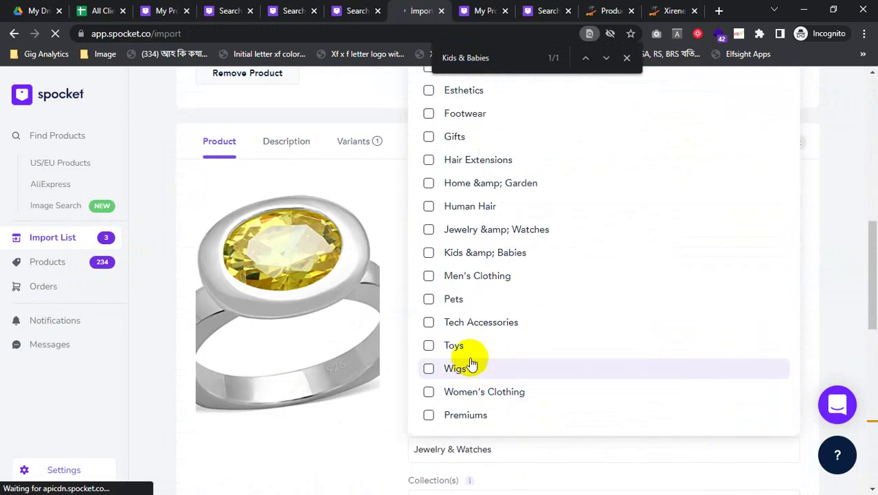
click(477, 278)
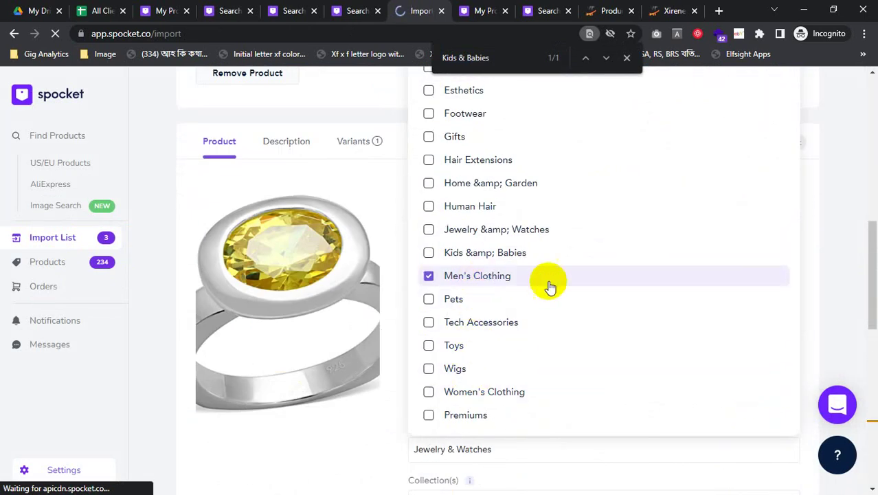
scroll(516, 286, up, 3)
click(493, 240)
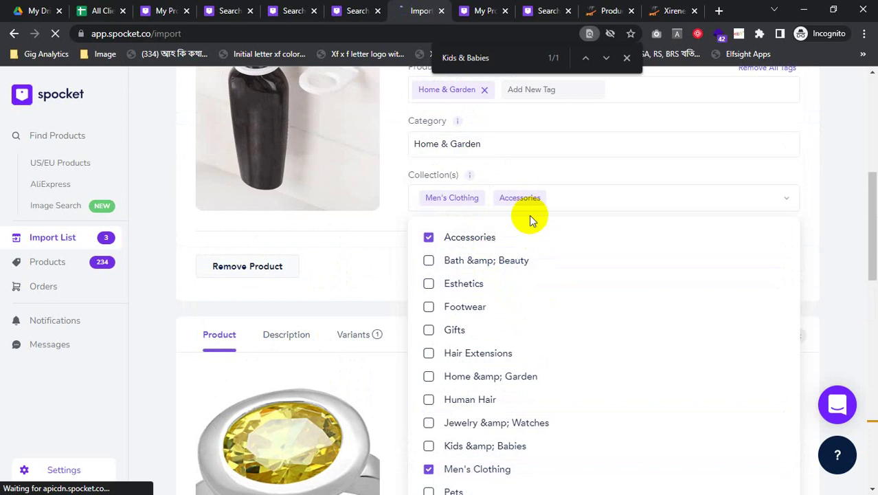
click(562, 202)
click(754, 266)
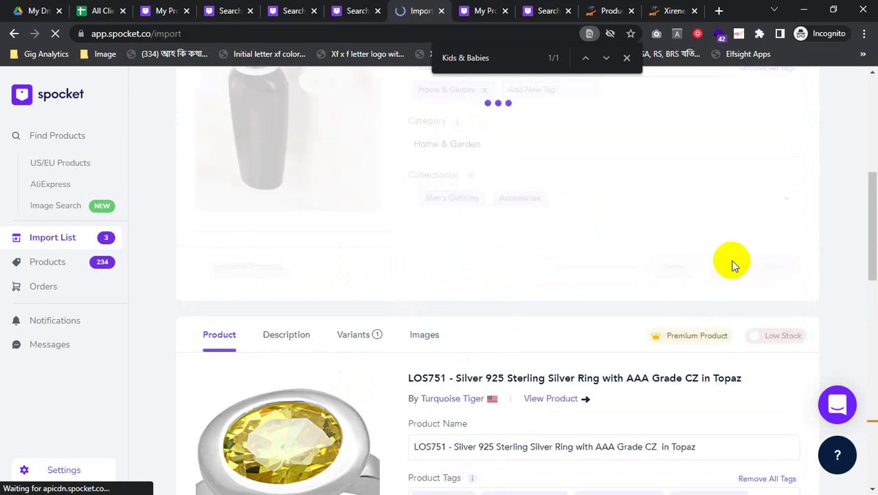
scroll(488, 247, up, 1)
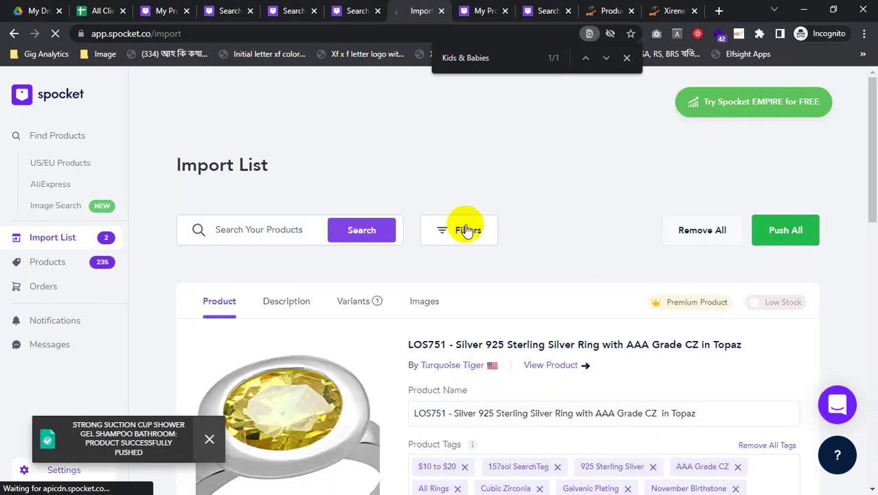
scroll(467, 234, down, 2)
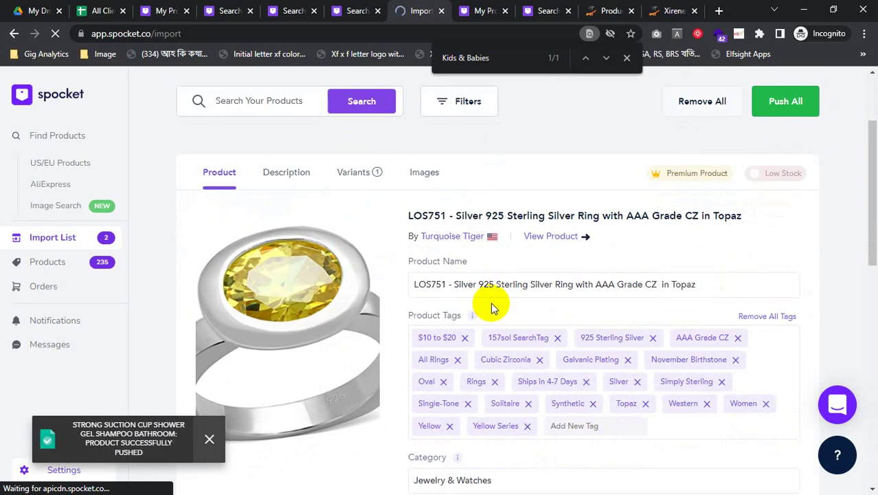
scroll(491, 308, down, 5)
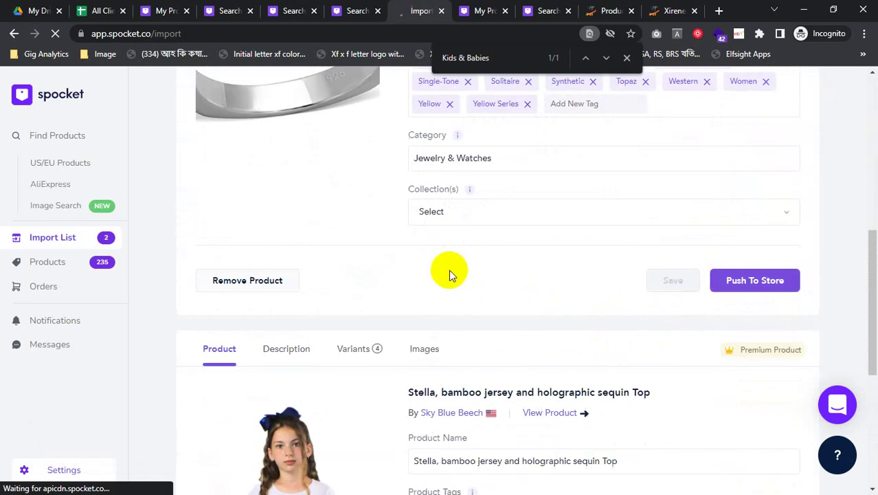
scroll(545, 338, down, 2)
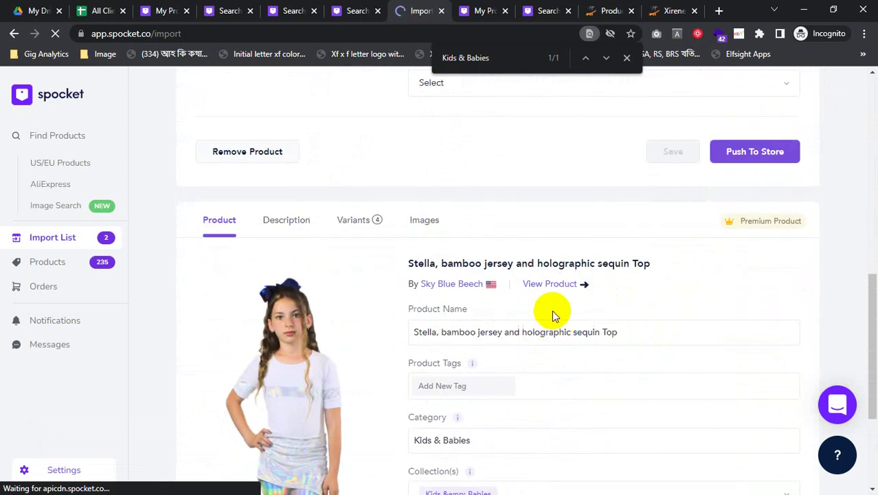
scroll(755, 262, down, 1)
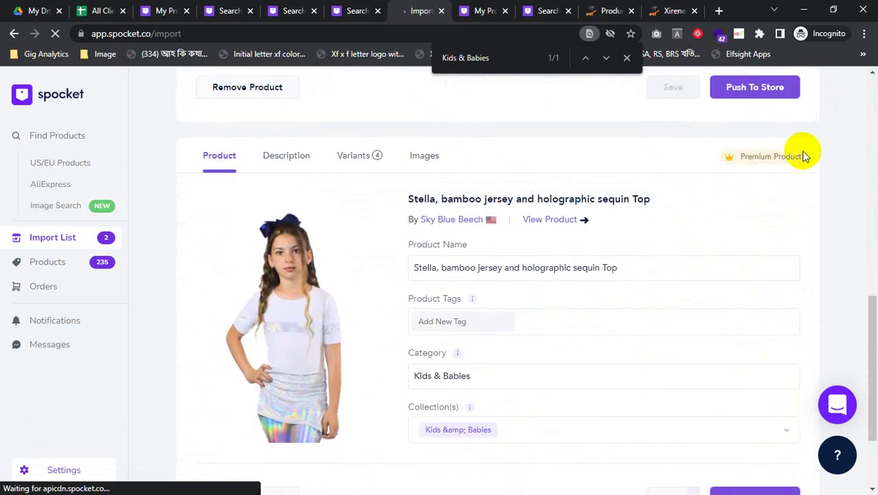
drag(816, 165, 741, 163)
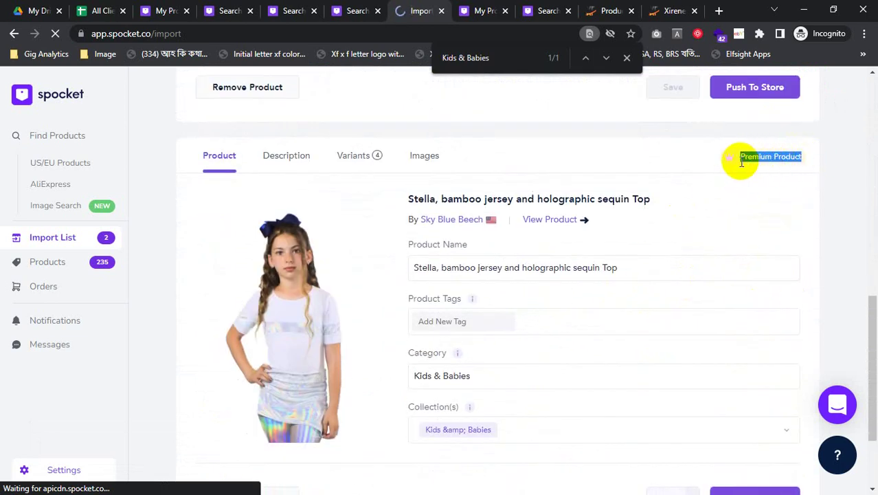
key(ctrl+f)
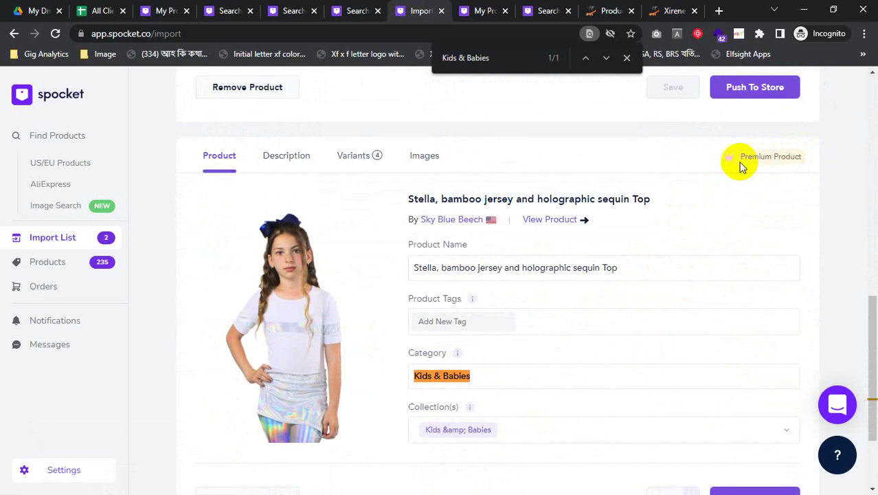
scroll(737, 261, down, 2)
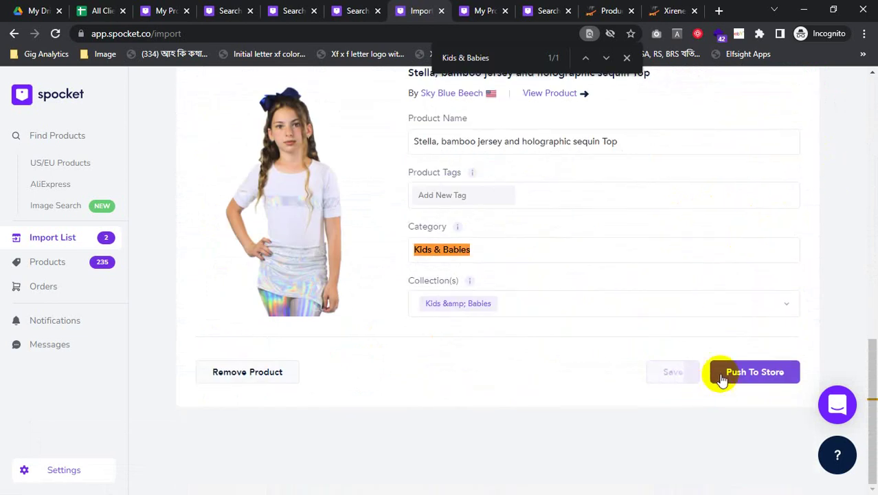
scroll(628, 355, up, 3)
scroll(631, 357, up, 2)
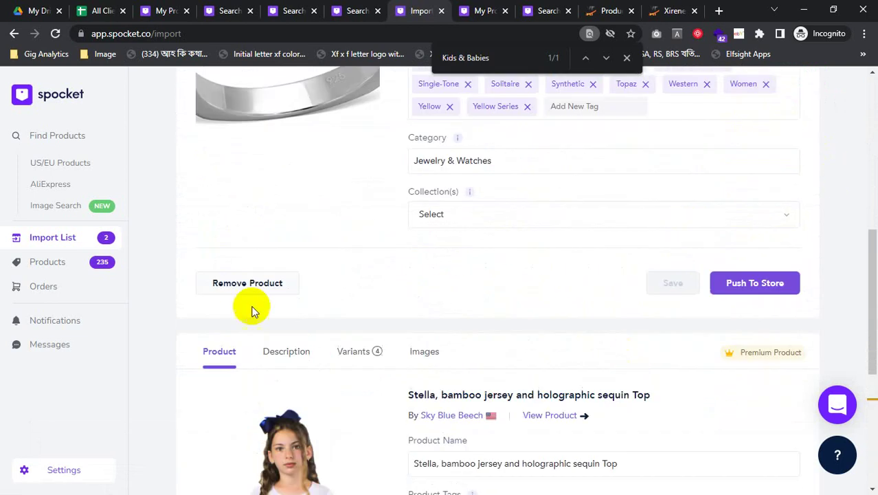
Review Spocket's pushed Products list, then return to the storefront showing Kids & Babies.
click(103, 268)
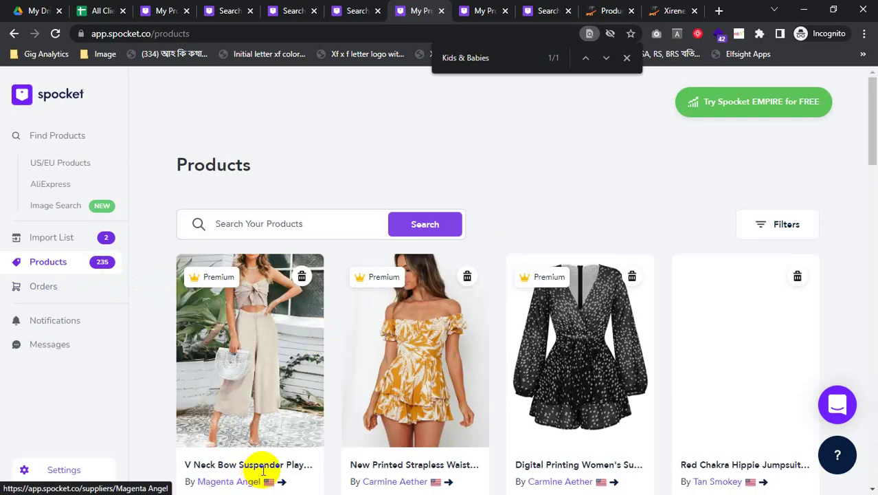
scroll(646, 319, down, 1)
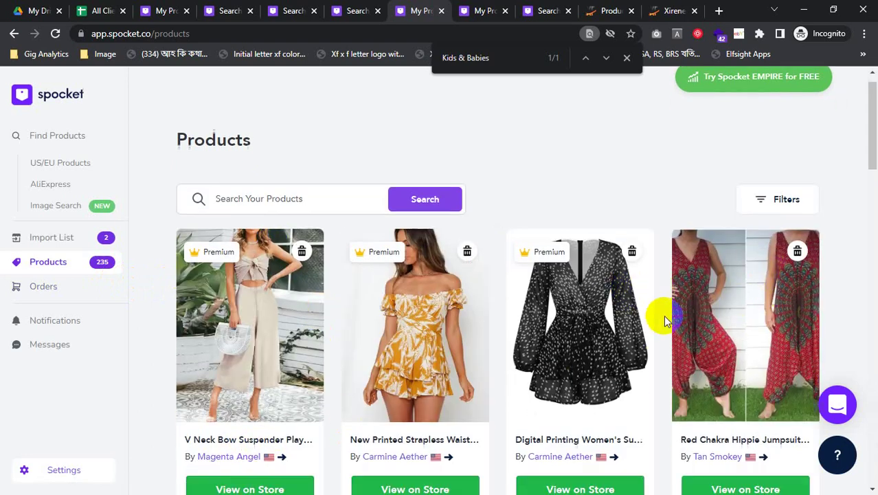
scroll(663, 317, down, 5)
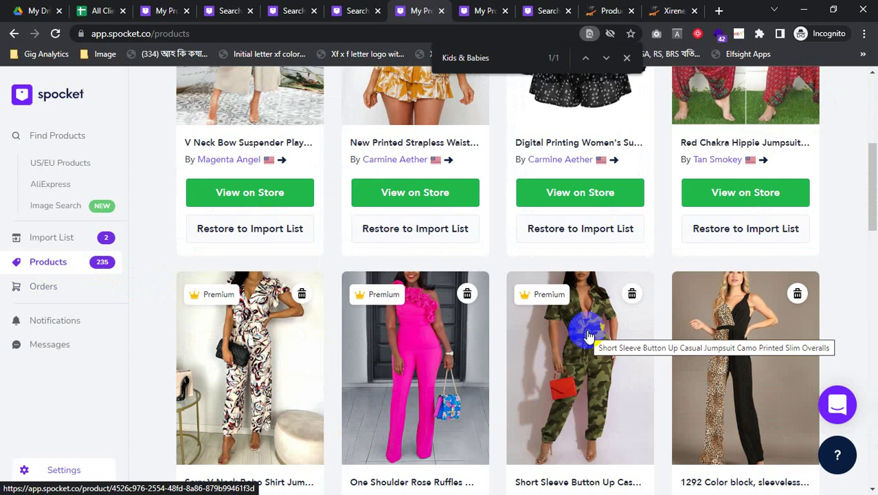
key(alt+Tab)
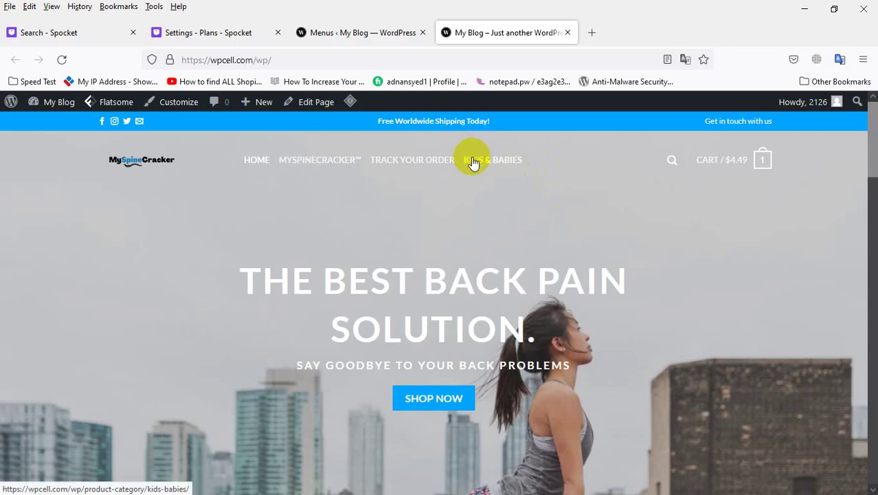